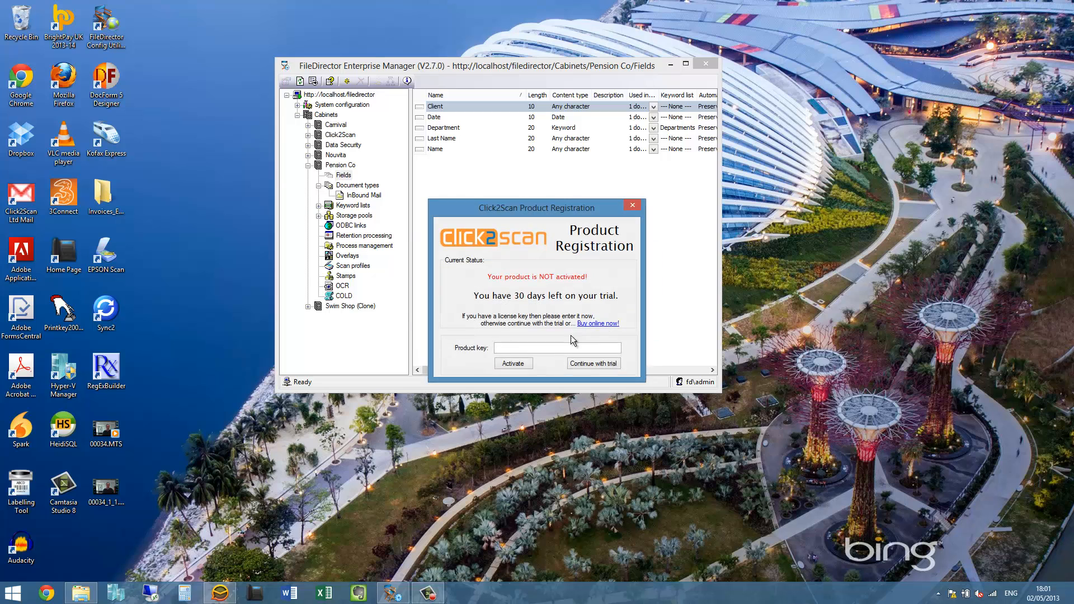
Step: Continue with the trial and display the Pension Co barcode form beside the Enterprise Manager window
click(599, 365)
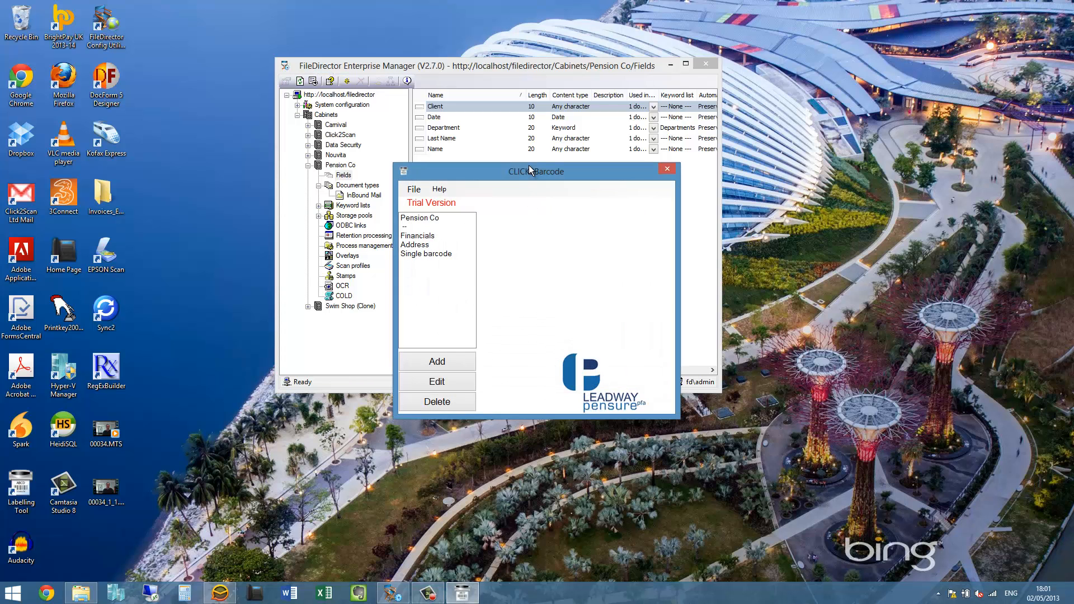
click(425, 218)
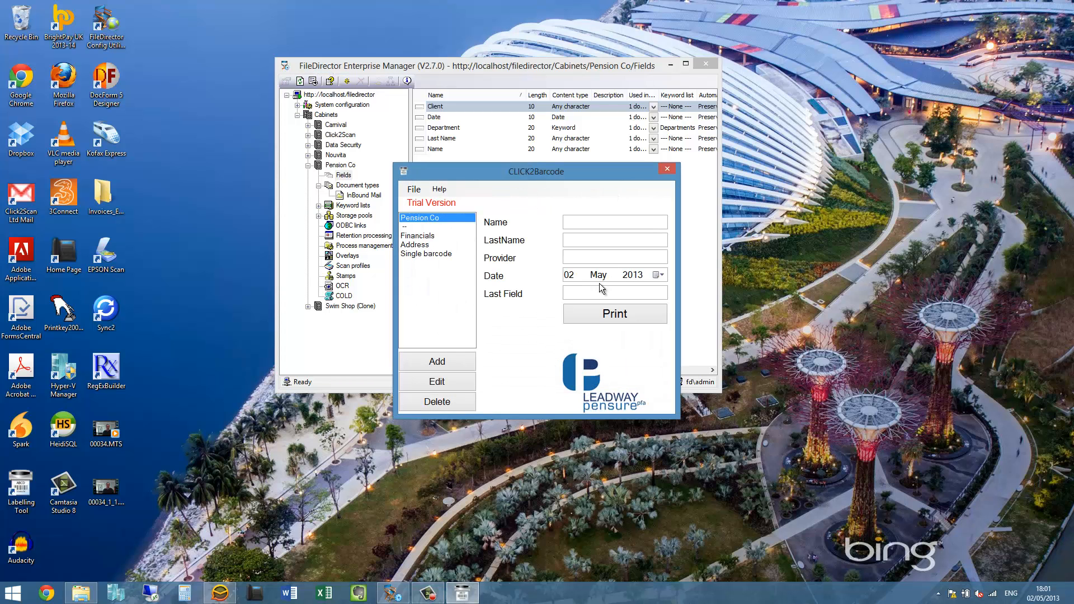
drag(574, 173, 875, 92)
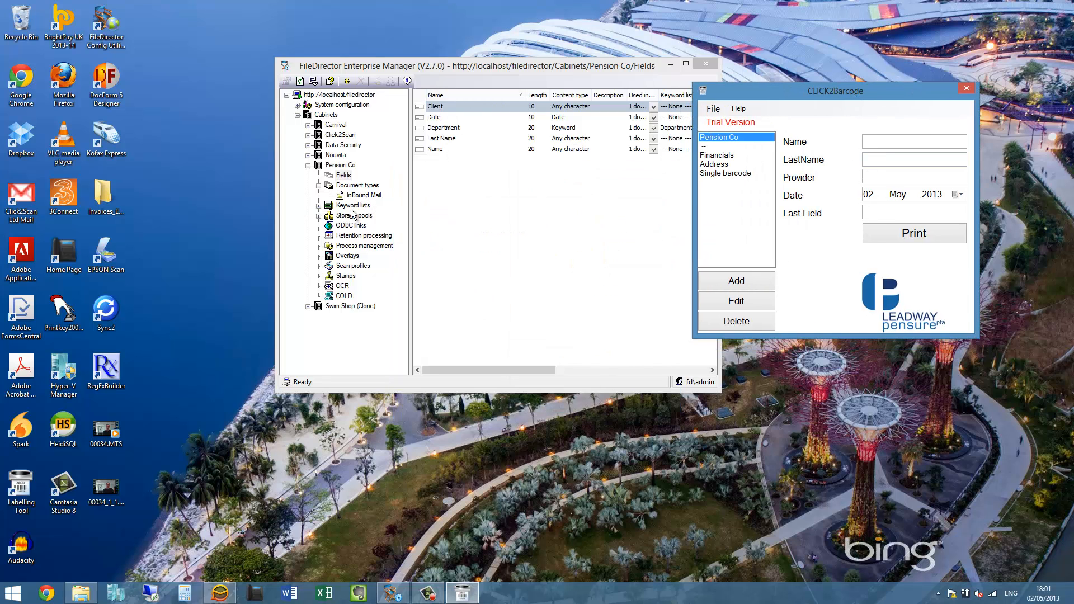
Step: View the index fields of the InBound Mail document type in the Pension Co cabinet, keeping both windows clear of each other
click(352, 186)
click(358, 195)
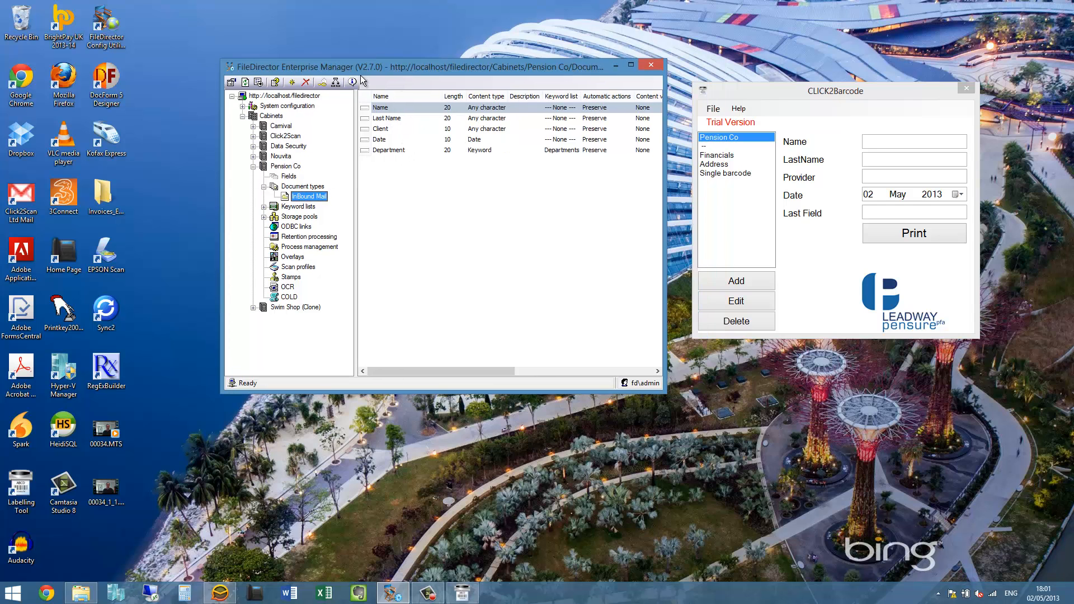
drag(453, 72, 398, 73)
Step: Start a new OCR form in the Pension Co cabinet and name it OCR Barcode
click(286, 288)
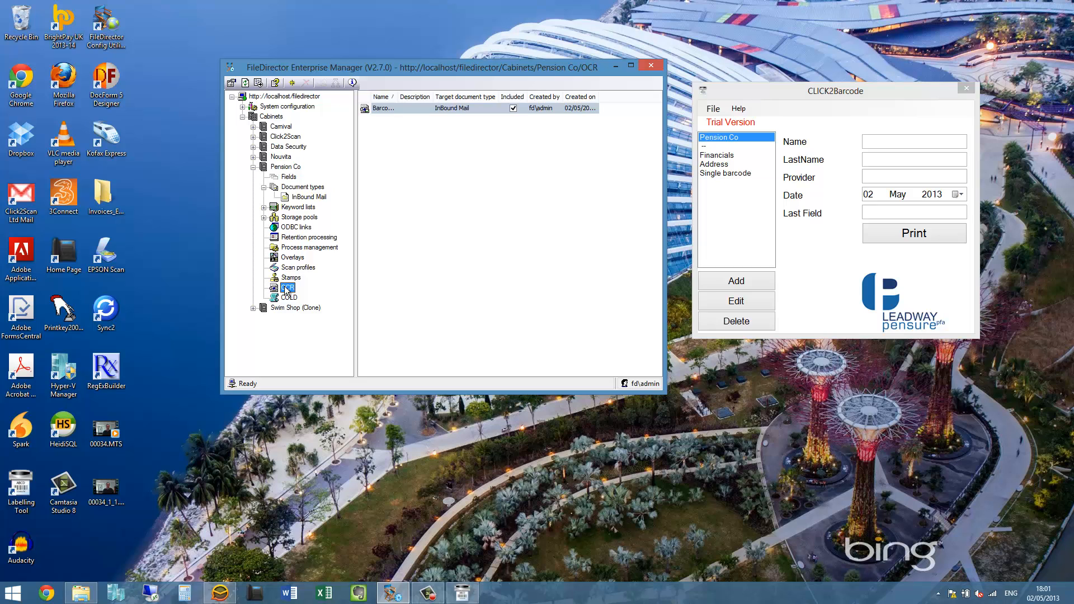
right_click(286, 289)
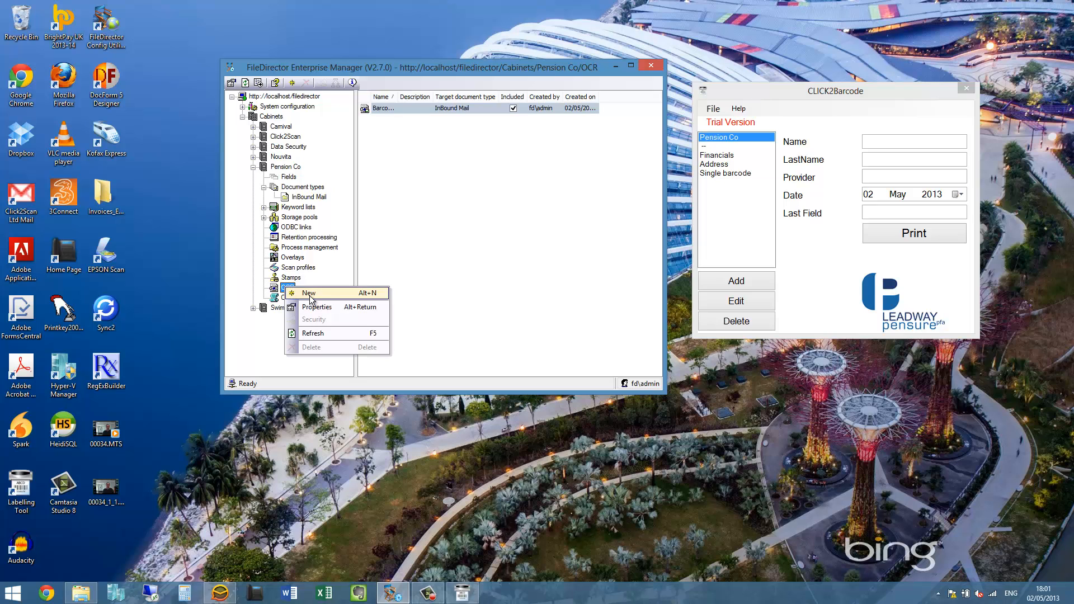
click(309, 297)
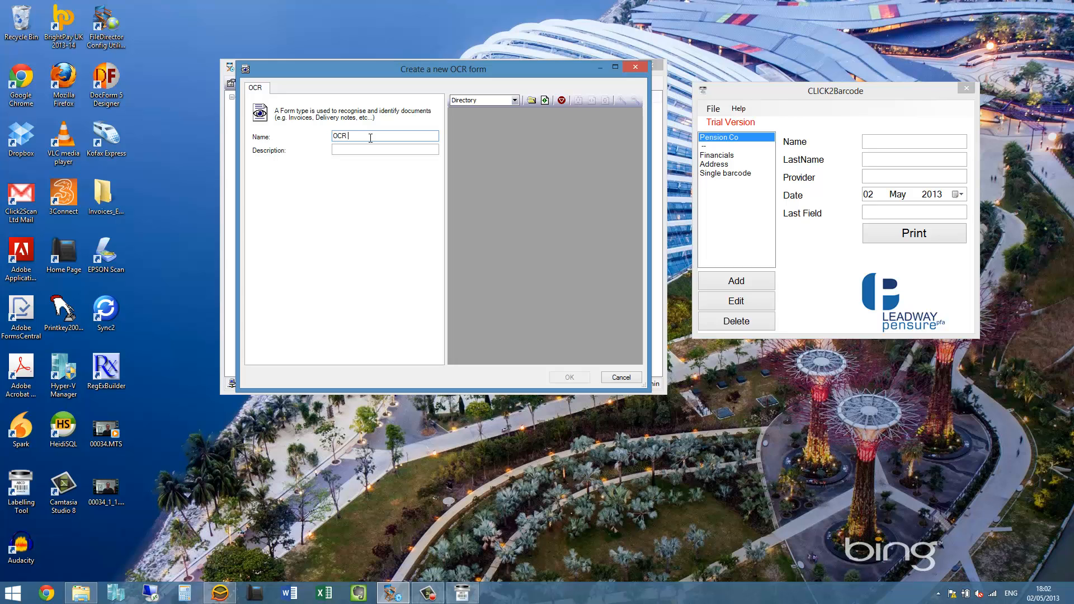
text(ode)
Step: Load the scan 20130502171328.tif as the form's sample image and create the form
click(530, 99)
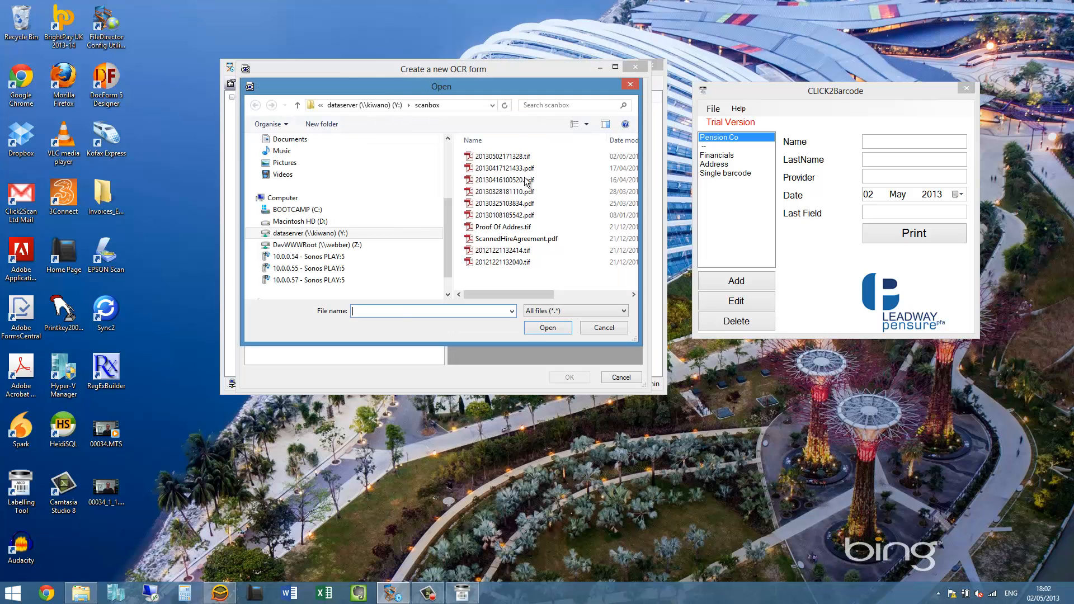
click(502, 156)
click(542, 328)
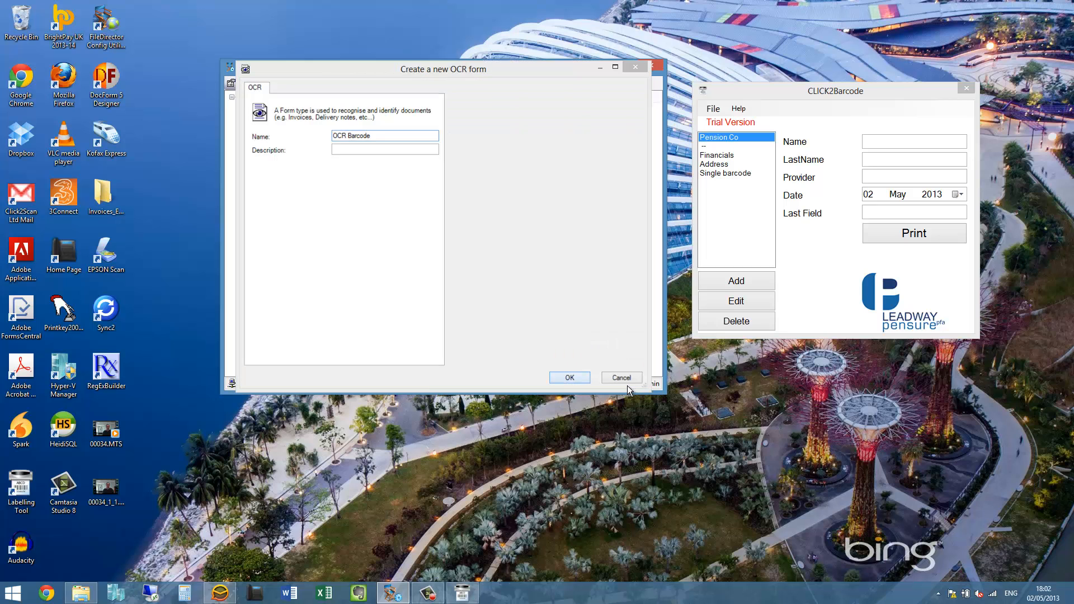
key(Return)
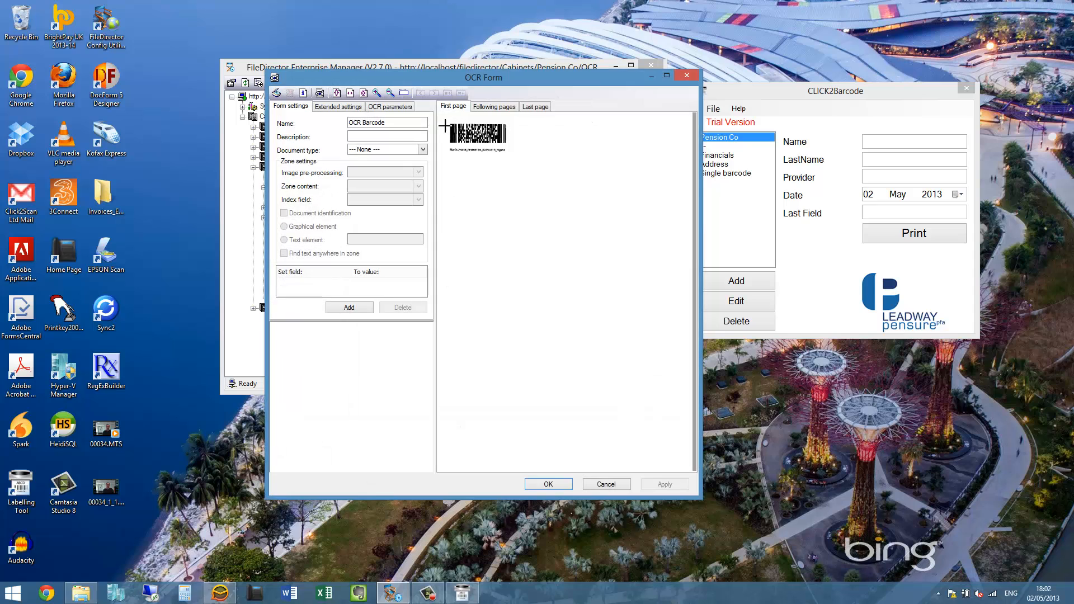
Step: Draw a recognition zone around the barcode on the first page and set its content to Floating barcode of type PDF 417
drag(443, 118, 523, 161)
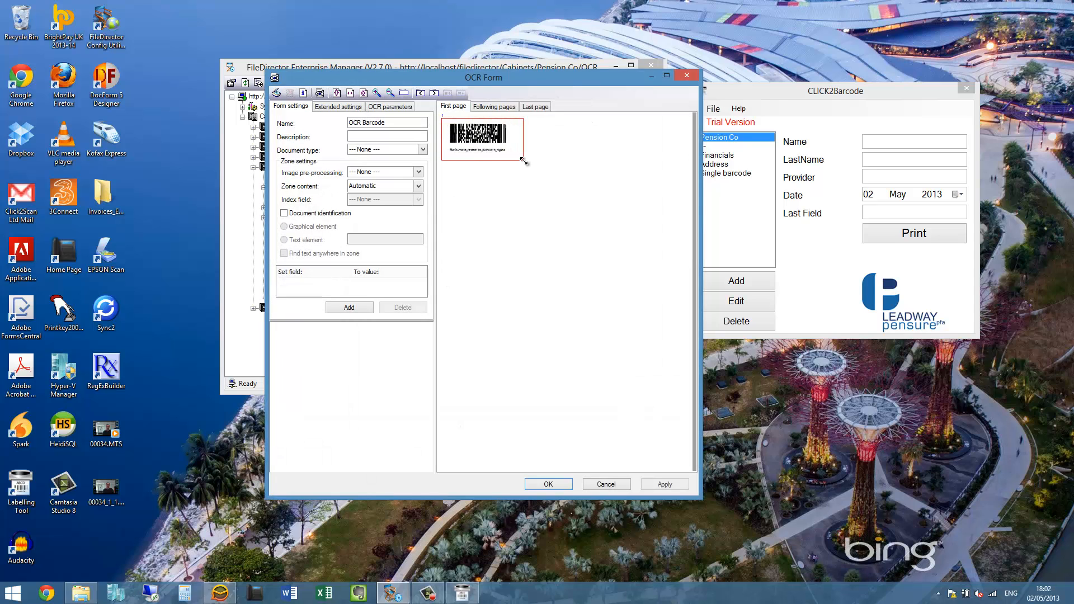
click(418, 186)
click(535, 204)
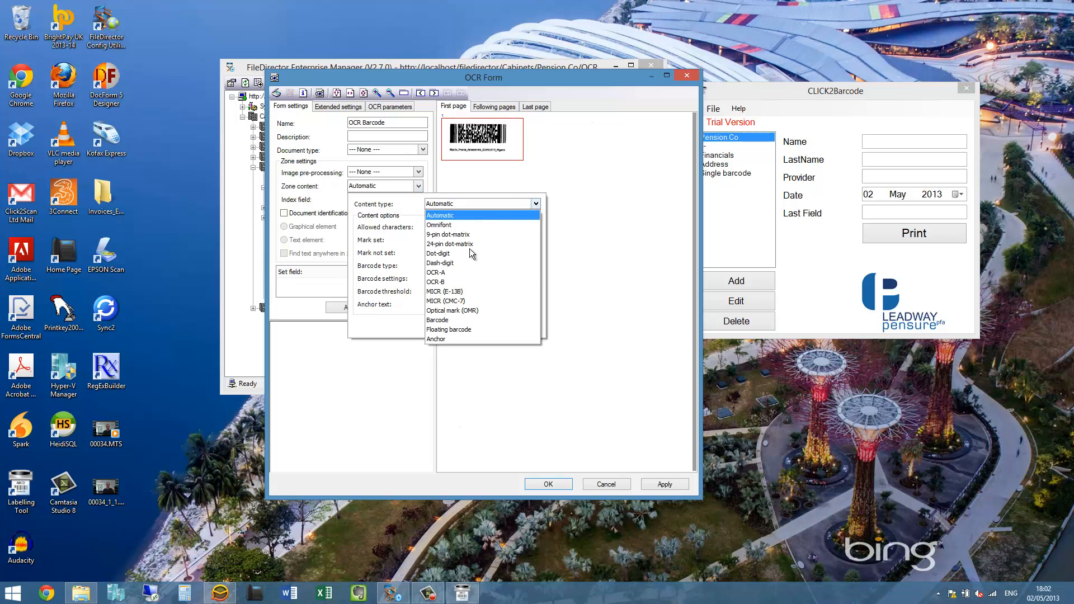
click(439, 330)
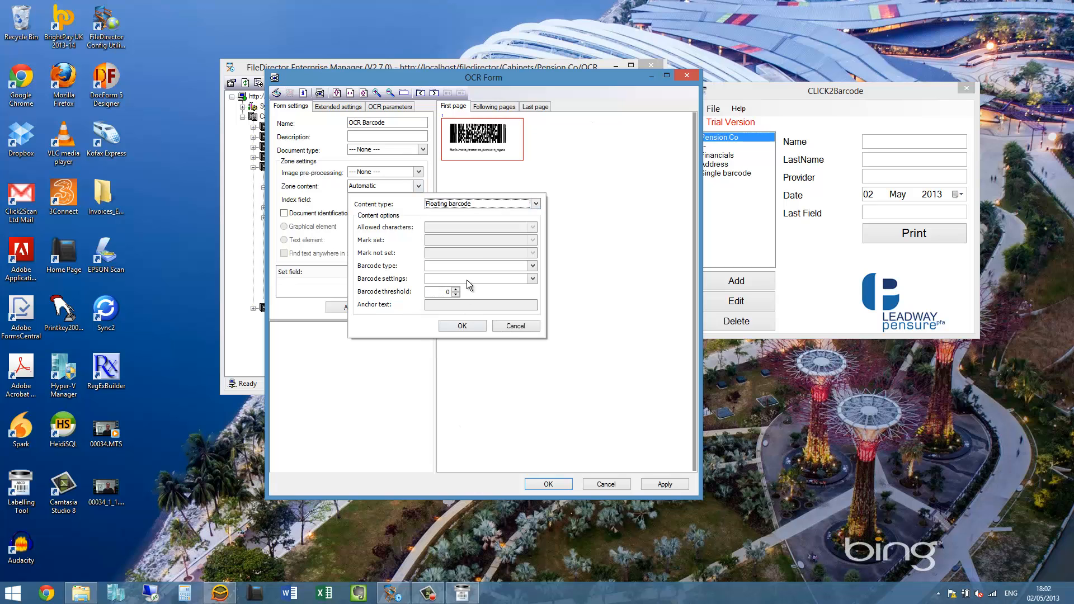
click(532, 265)
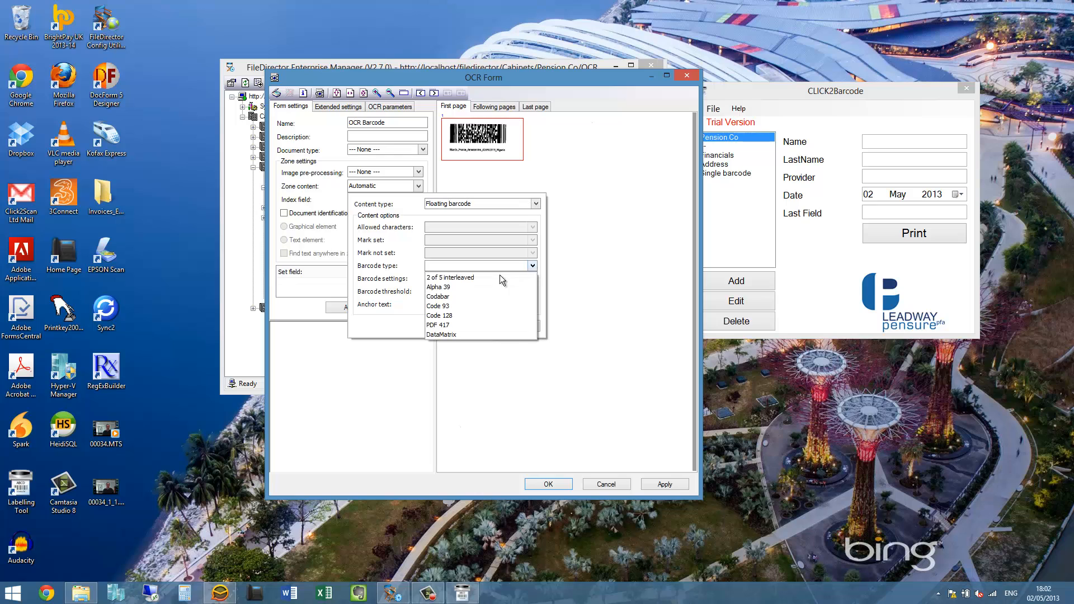
click(456, 325)
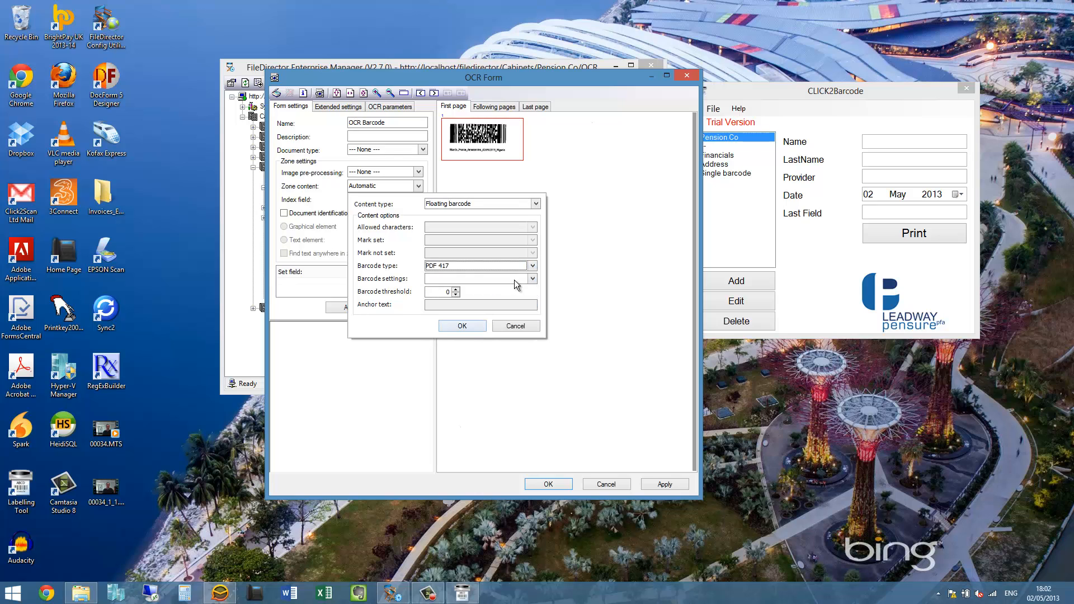
click(463, 325)
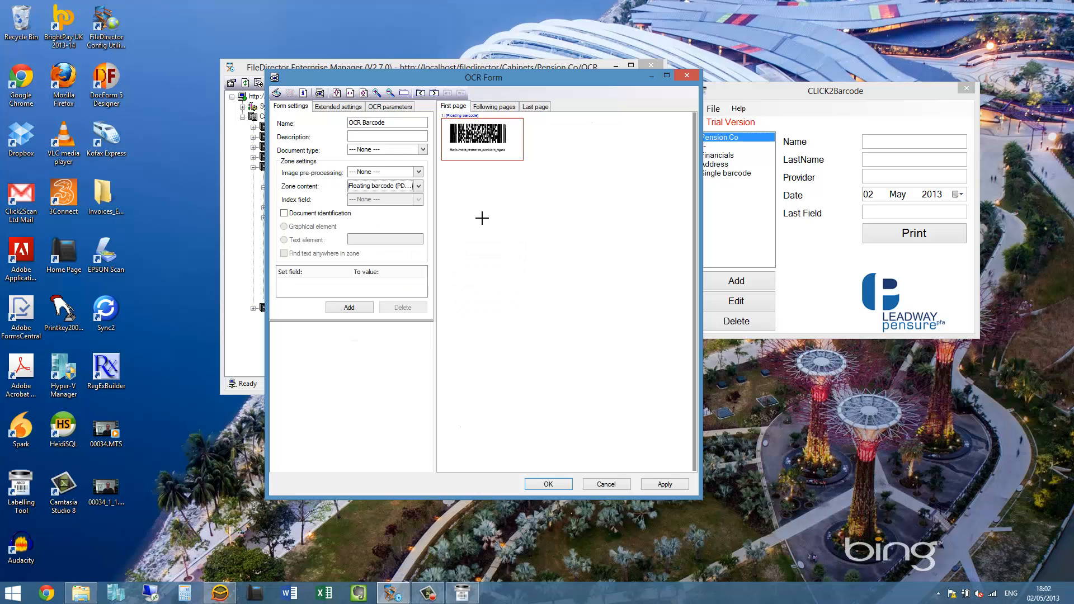
Step: Assign the InBound Mail document type to the form and run recognition on the barcode zone
click(421, 149)
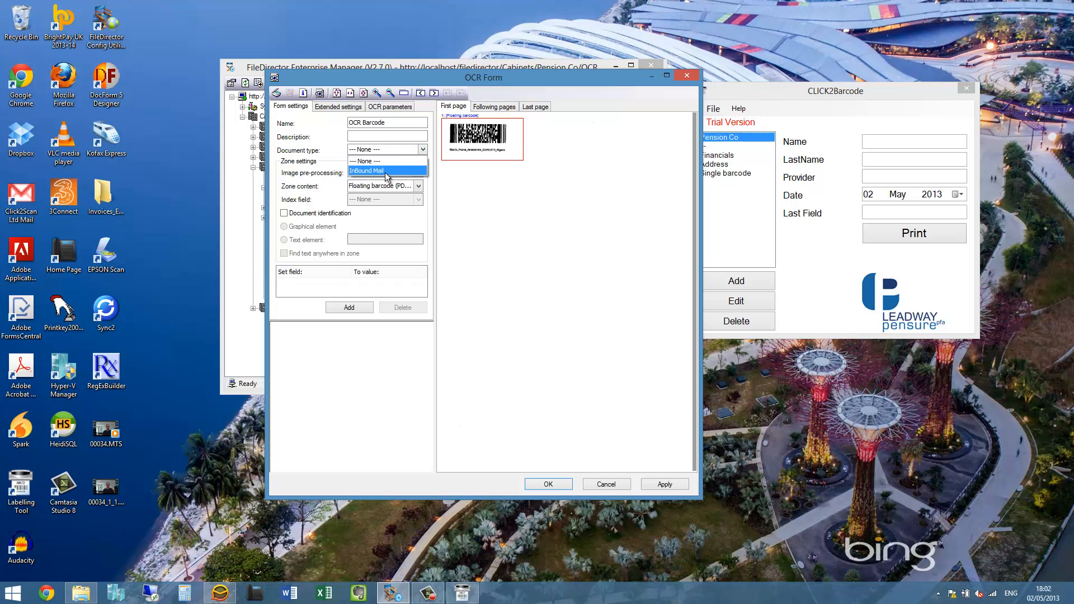
click(395, 171)
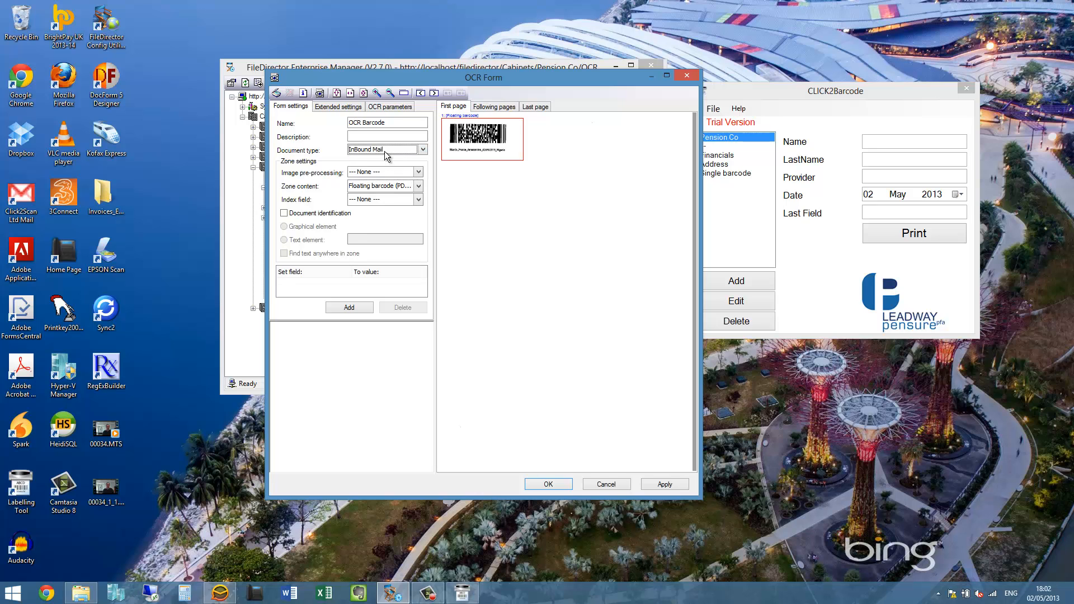
right_click(468, 156)
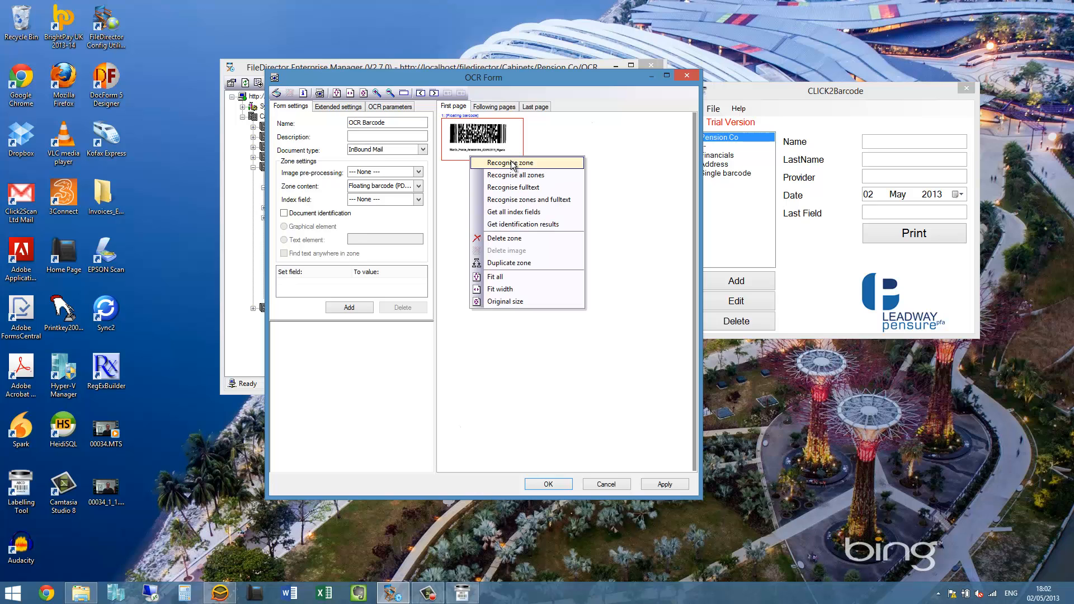
click(510, 162)
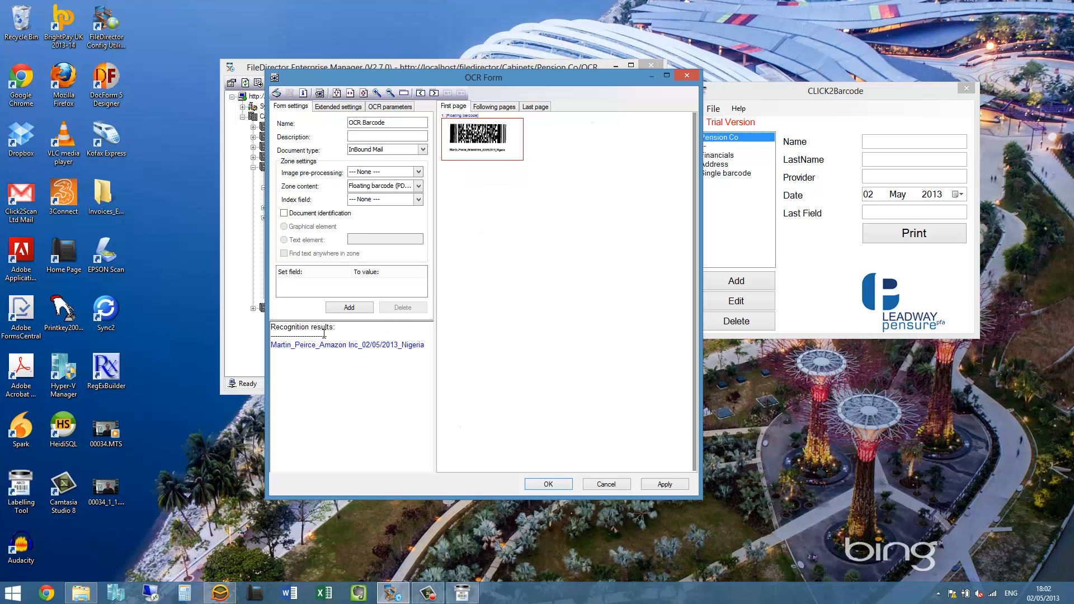
drag(273, 347, 381, 351)
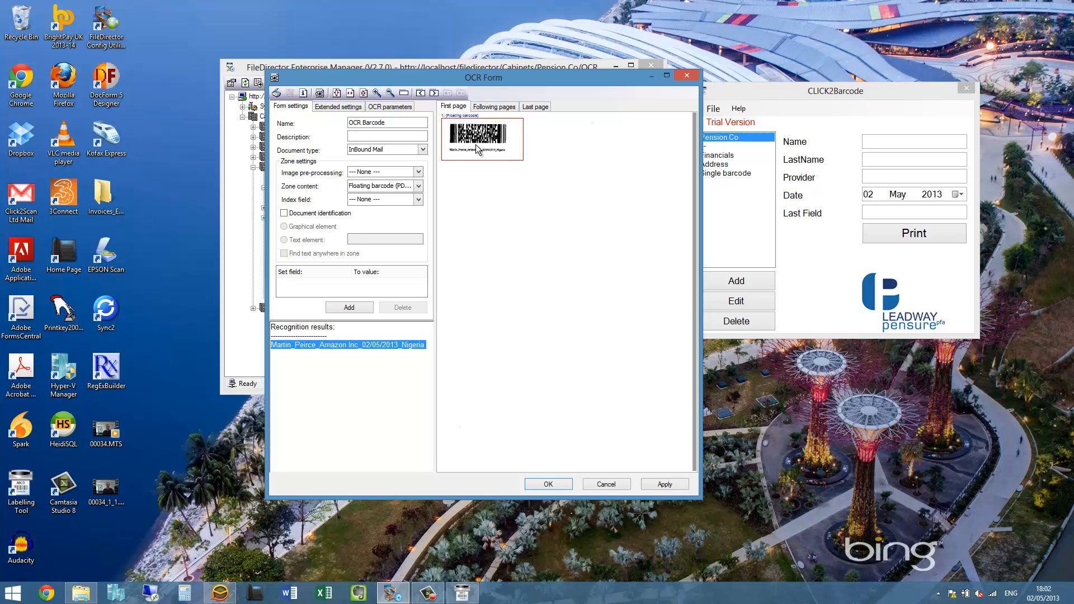
click(480, 197)
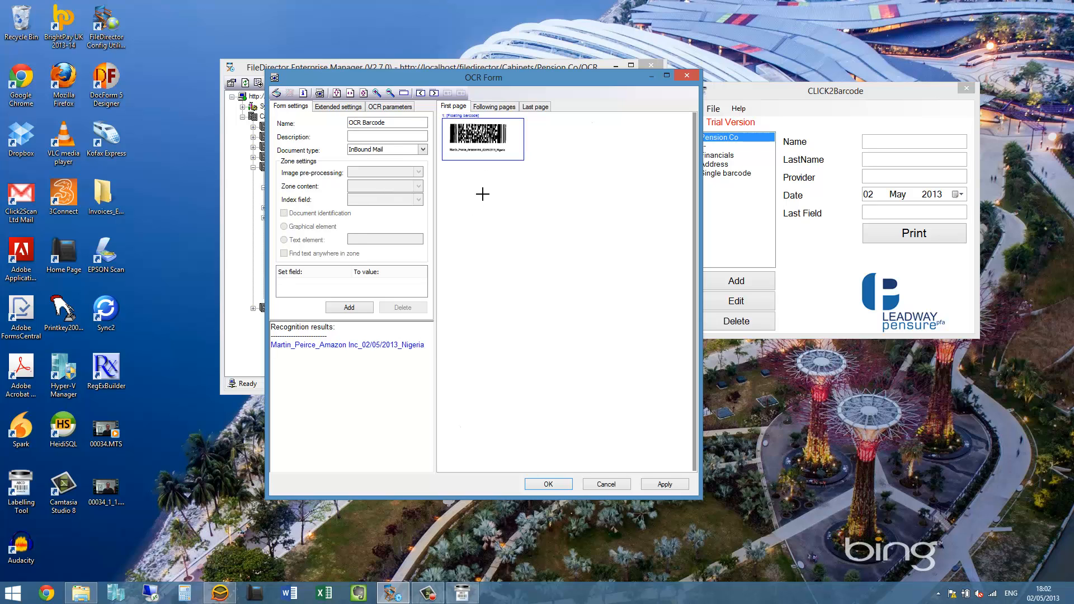
click(487, 146)
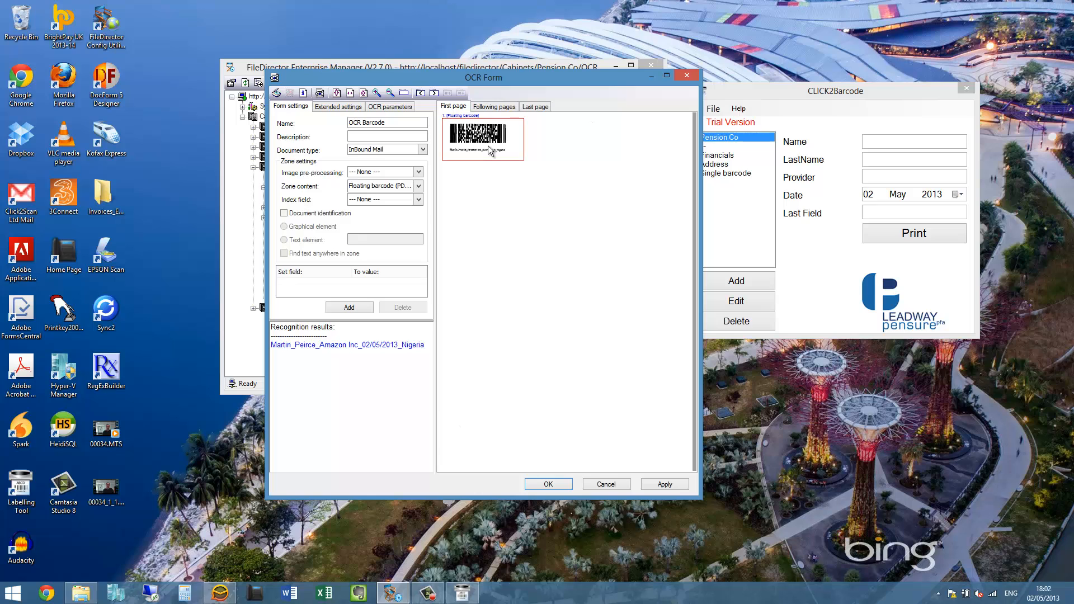
click(417, 200)
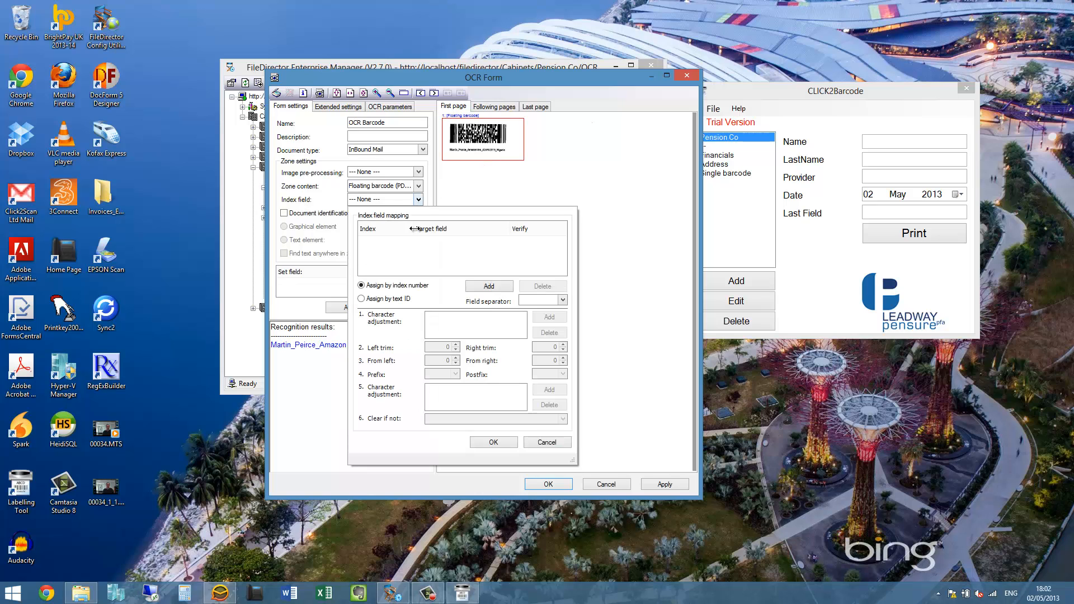
click(482, 287)
click(482, 286)
click(483, 287)
click(482, 287)
click(482, 287)
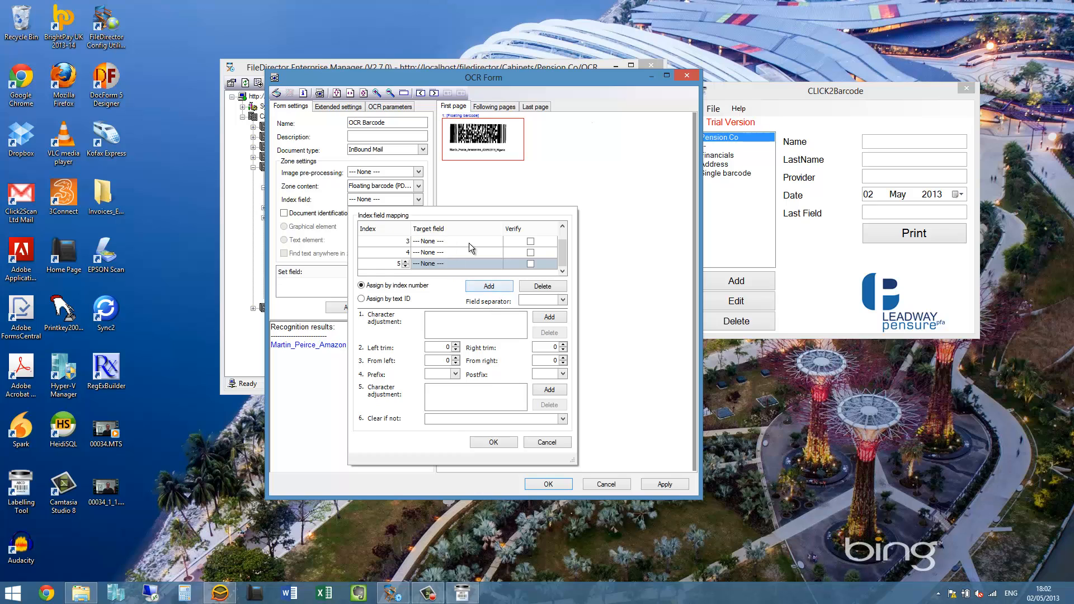
drag(563, 257, 563, 237)
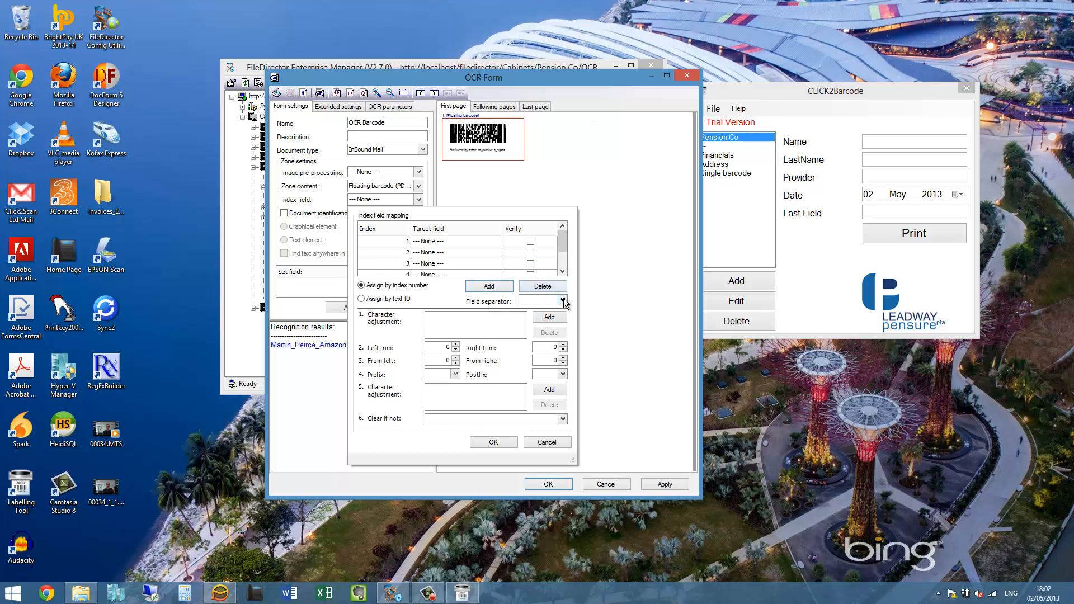
click(562, 300)
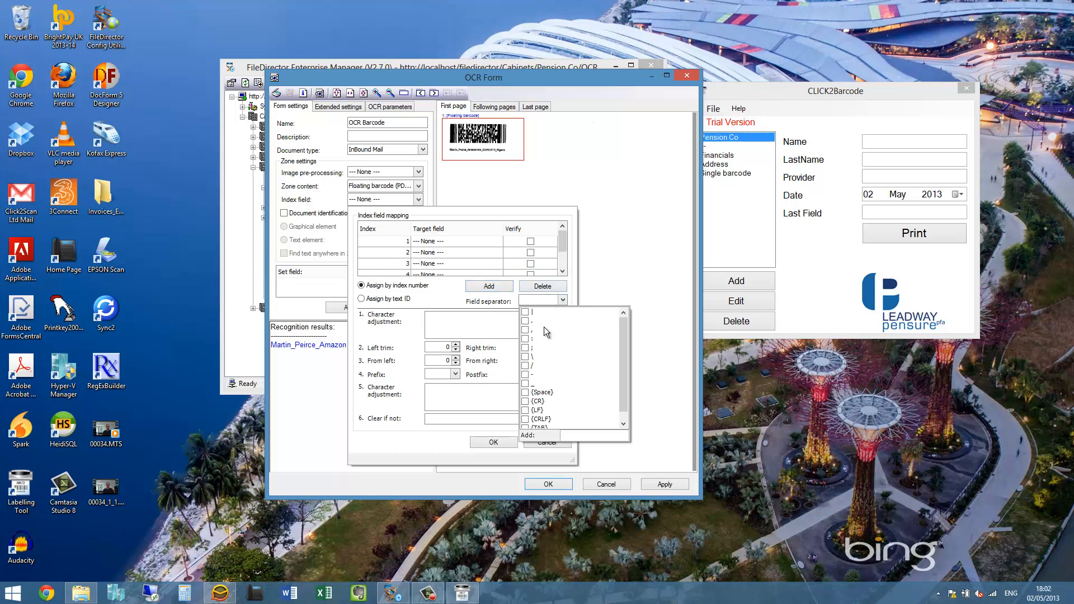
click(527, 384)
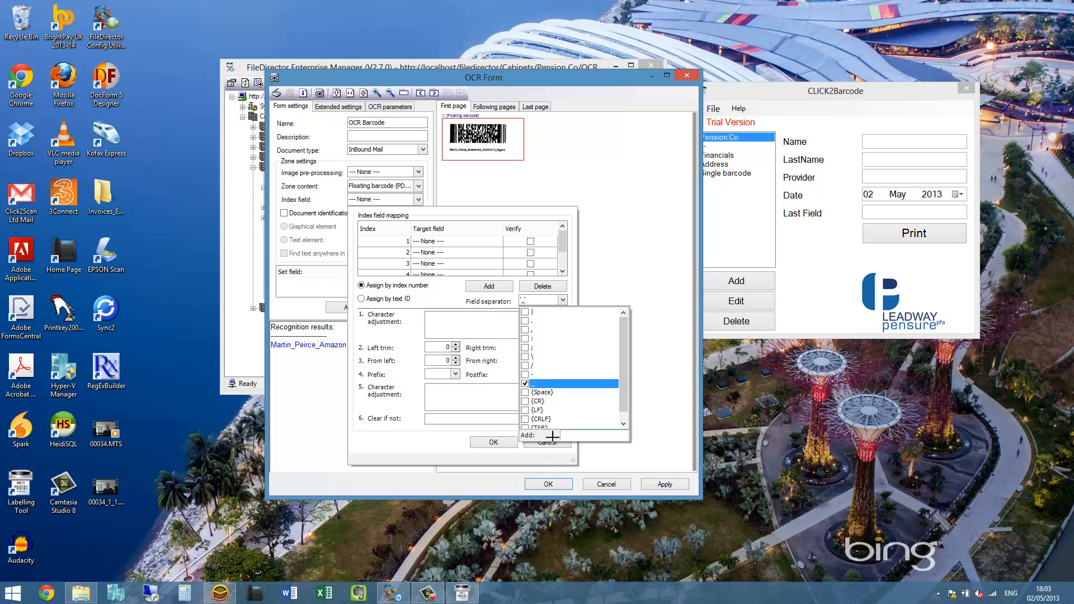
click(647, 382)
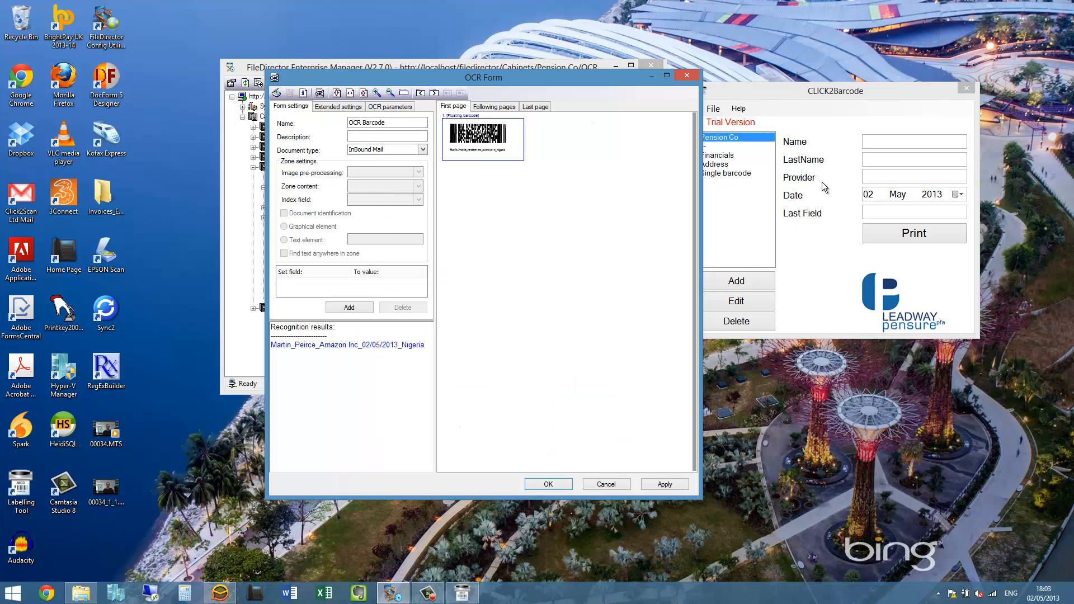
click(805, 129)
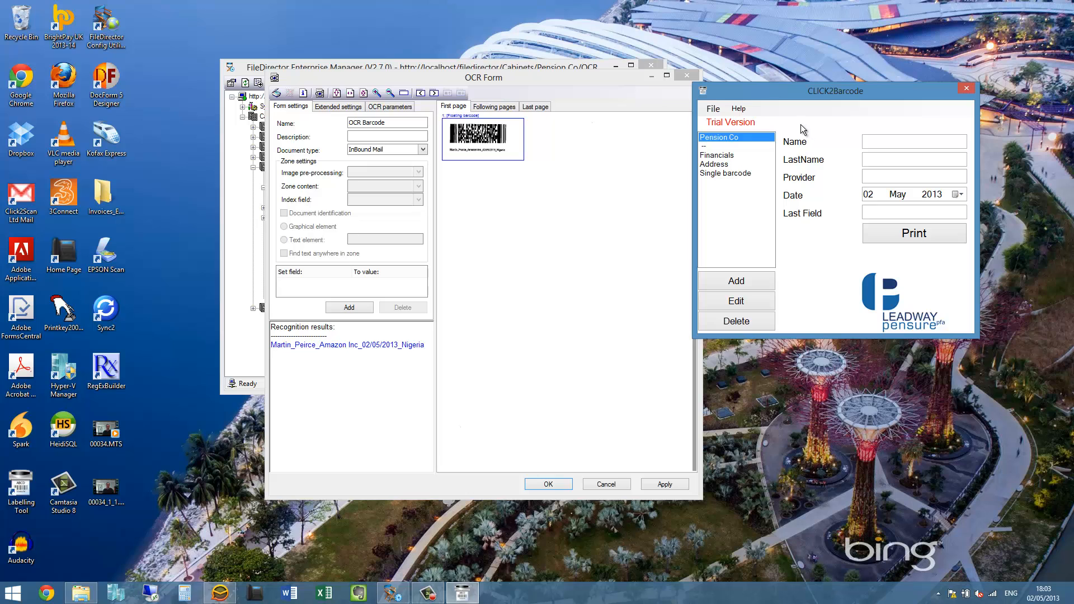
Step: In the barcode zone's index field mapping, set underscore as the field separator and map index 1 to the Name field
click(509, 154)
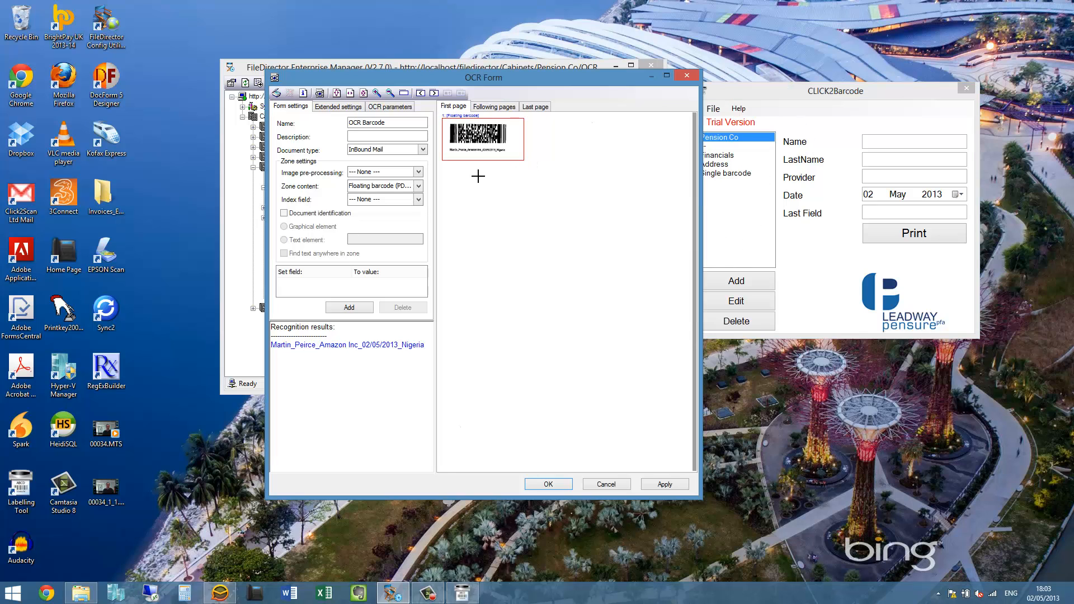
click(418, 200)
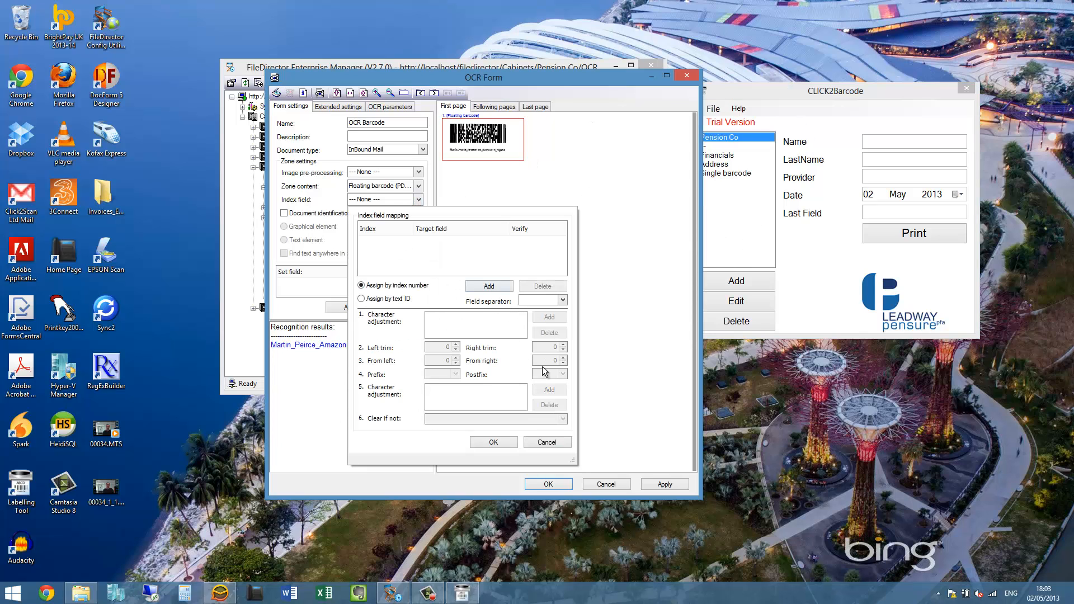
click(563, 300)
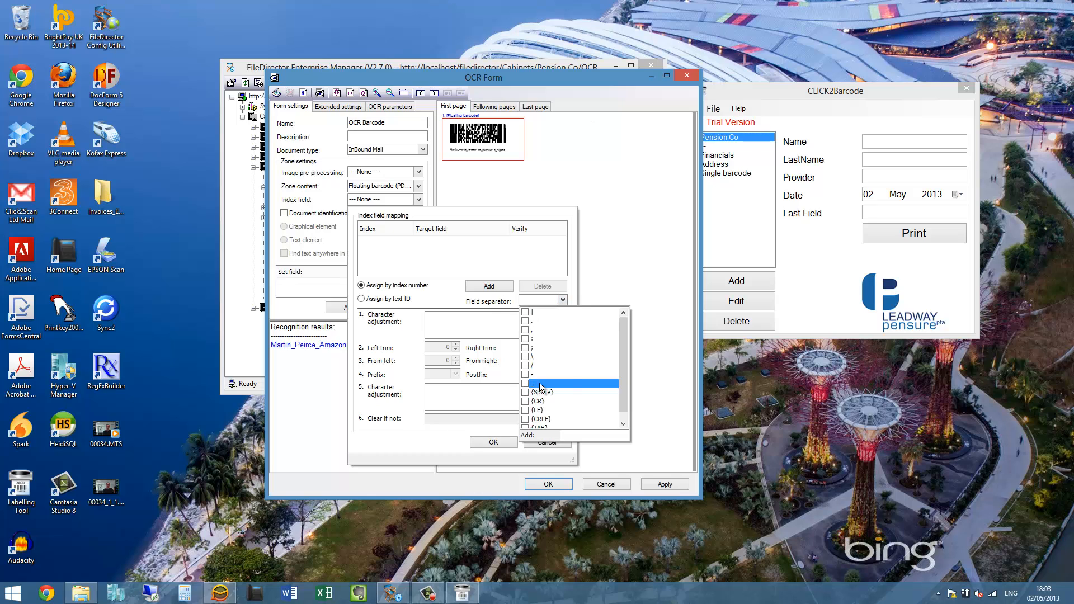
click(484, 287)
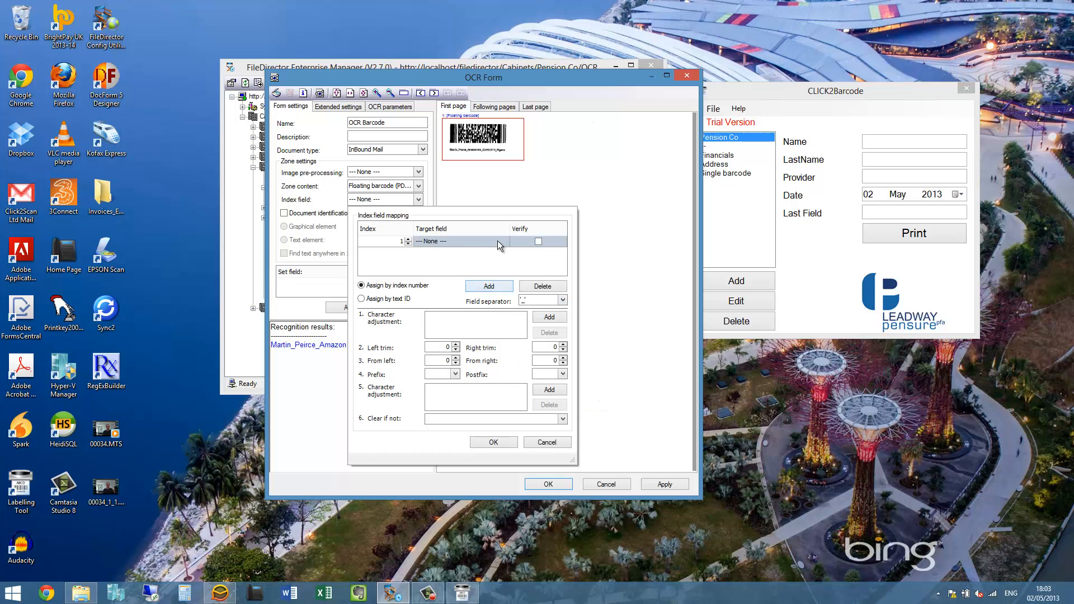
click(498, 241)
click(452, 261)
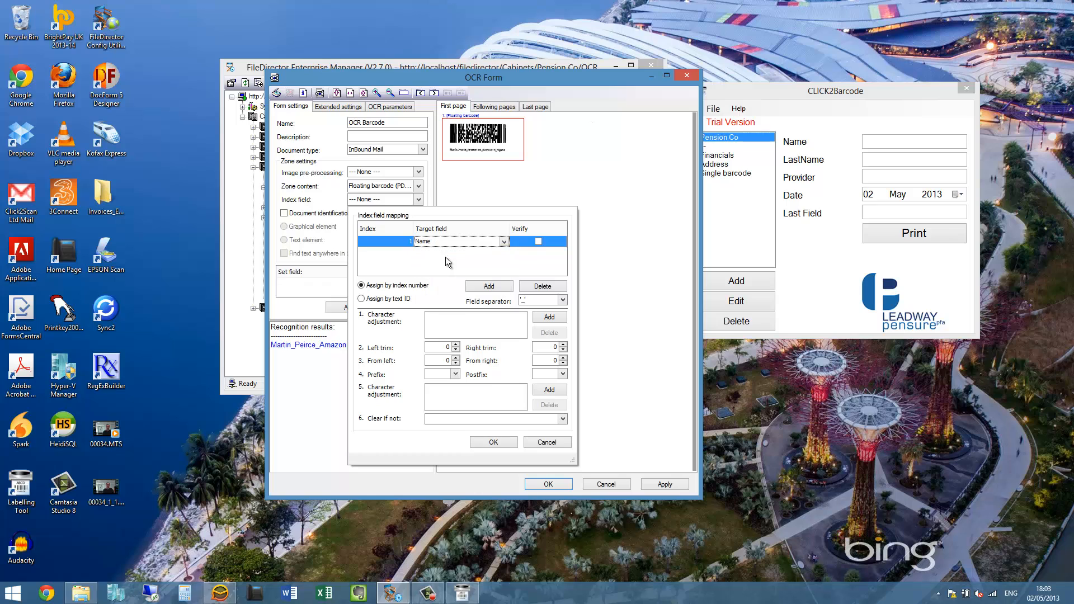
Step: Add index 2 mapped to the Last Name field and index 3 mapped to the Client field
click(484, 286)
click(503, 252)
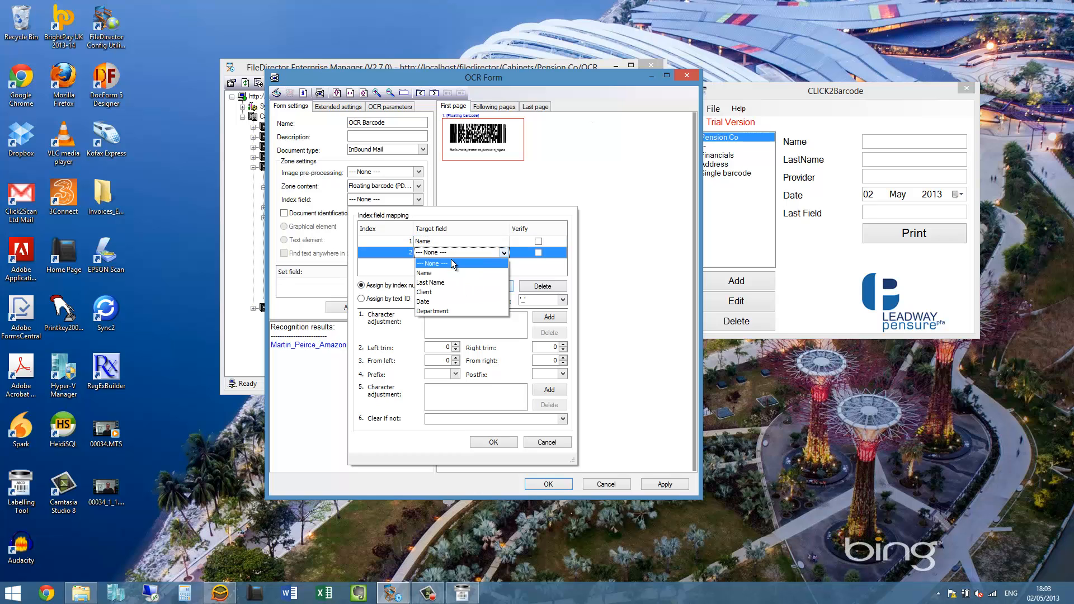
click(438, 283)
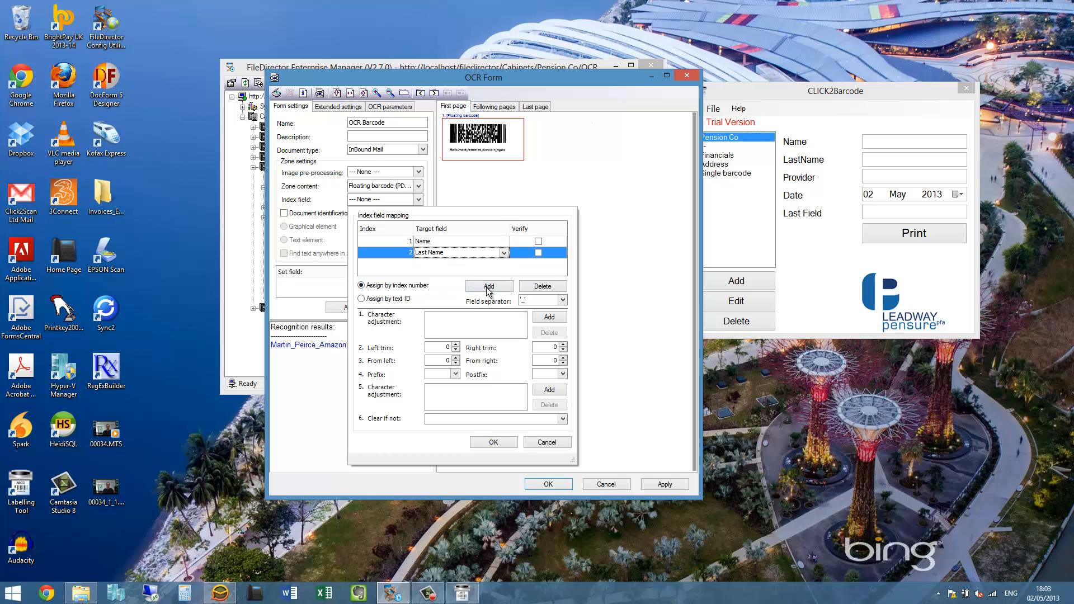
click(488, 286)
click(504, 263)
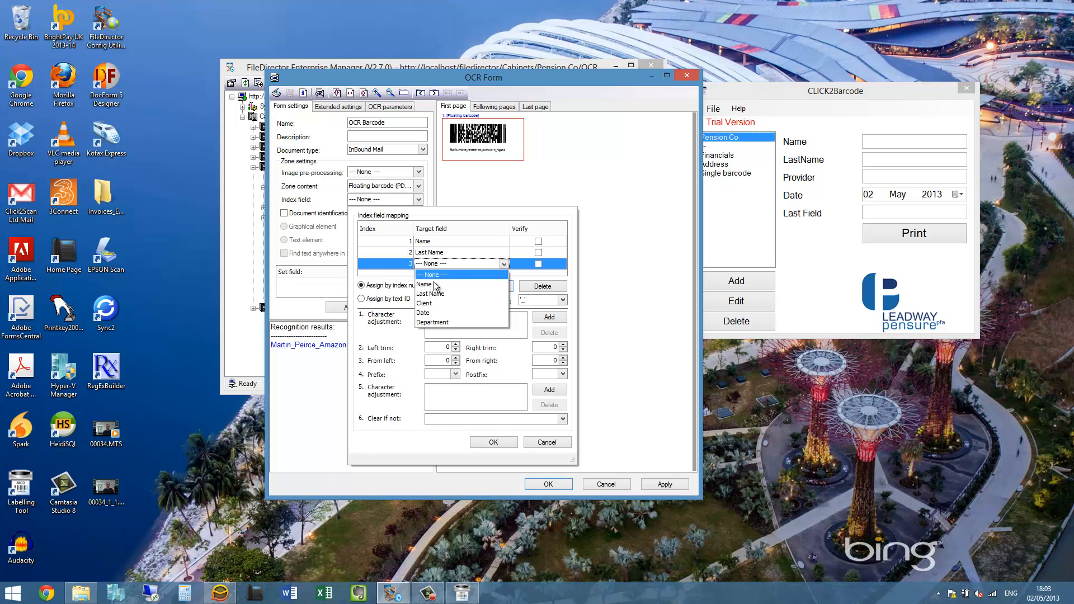
click(435, 303)
Step: Map index 4 to the Date field and index 5 to the Department field, and accept the index field mapping
click(495, 286)
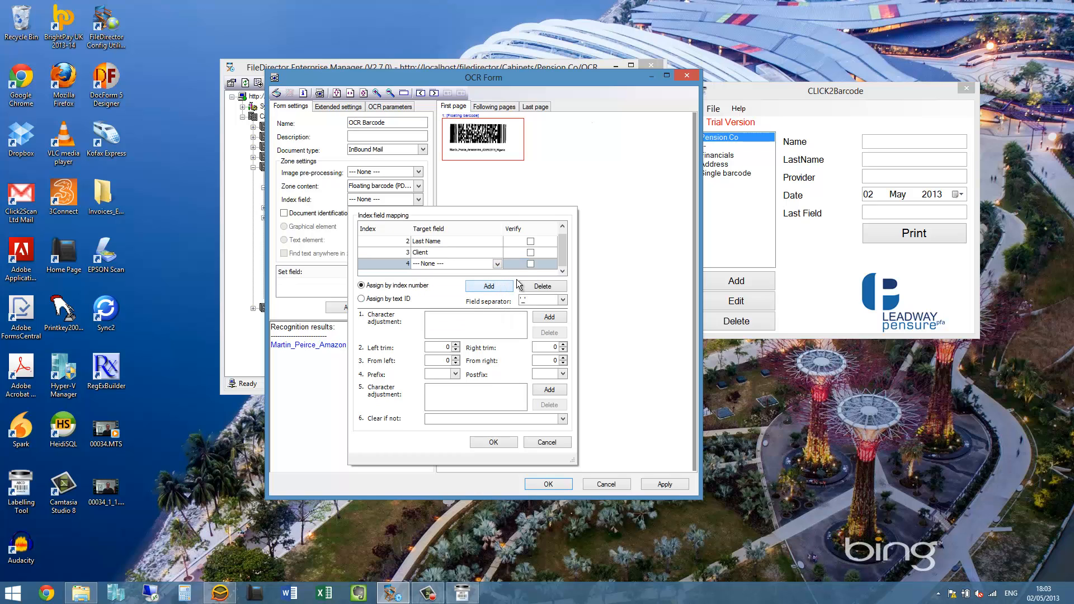
click(498, 264)
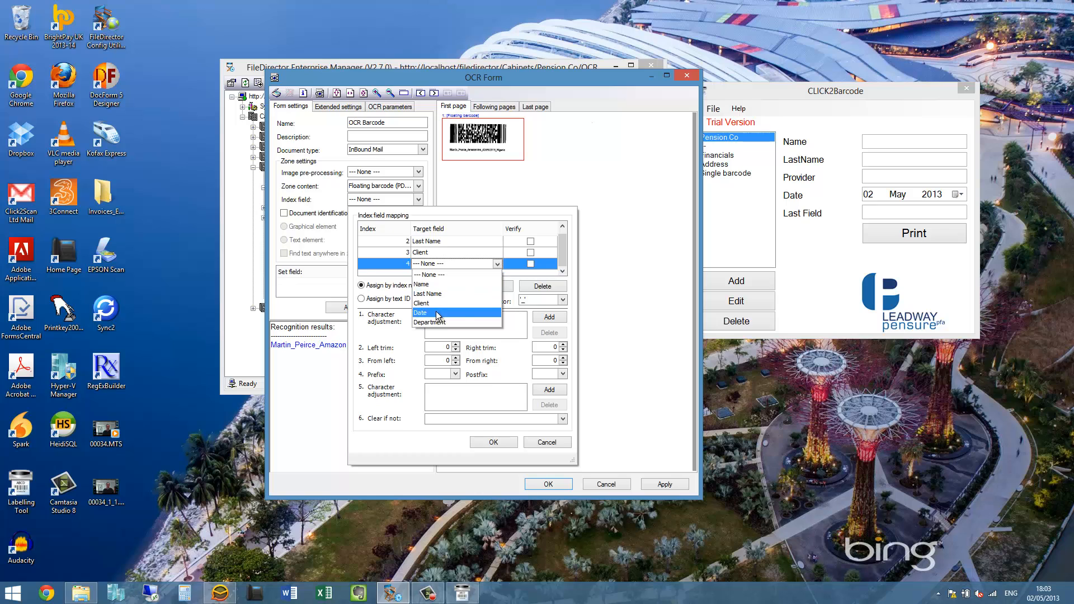
click(481, 313)
click(493, 286)
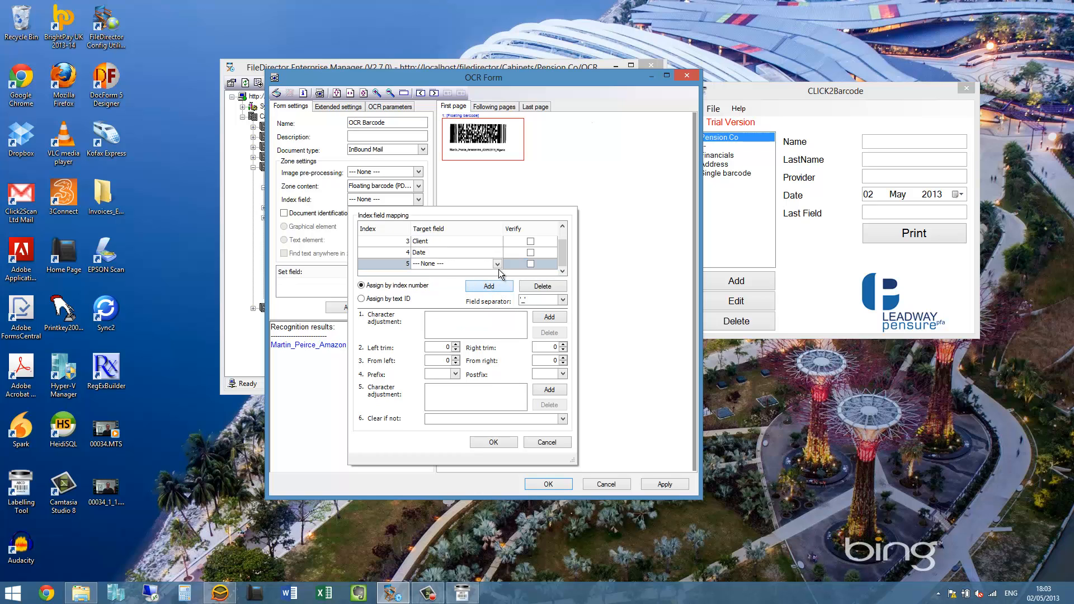
click(497, 264)
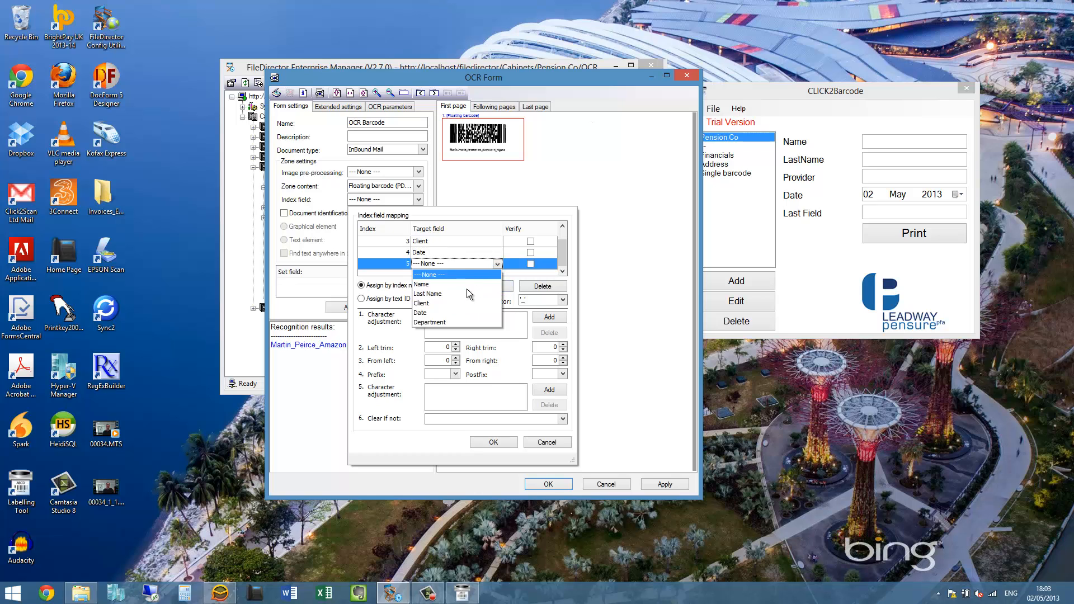
click(450, 321)
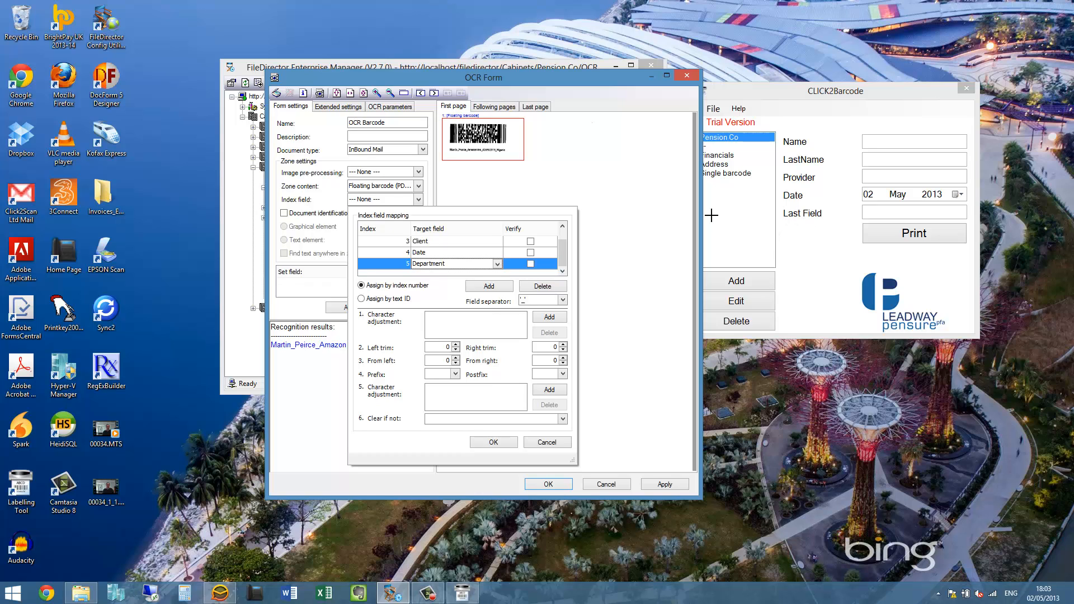
click(494, 442)
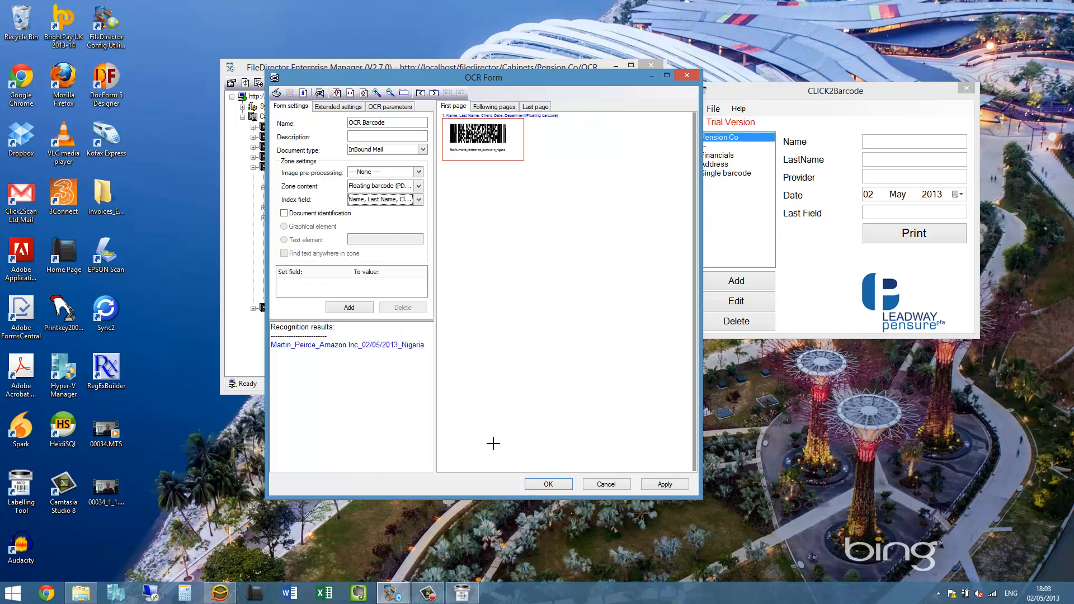
Step: Test the mapping by retrieving all index fields from the barcode zone, and save the OCR Barcode form
right_click(479, 150)
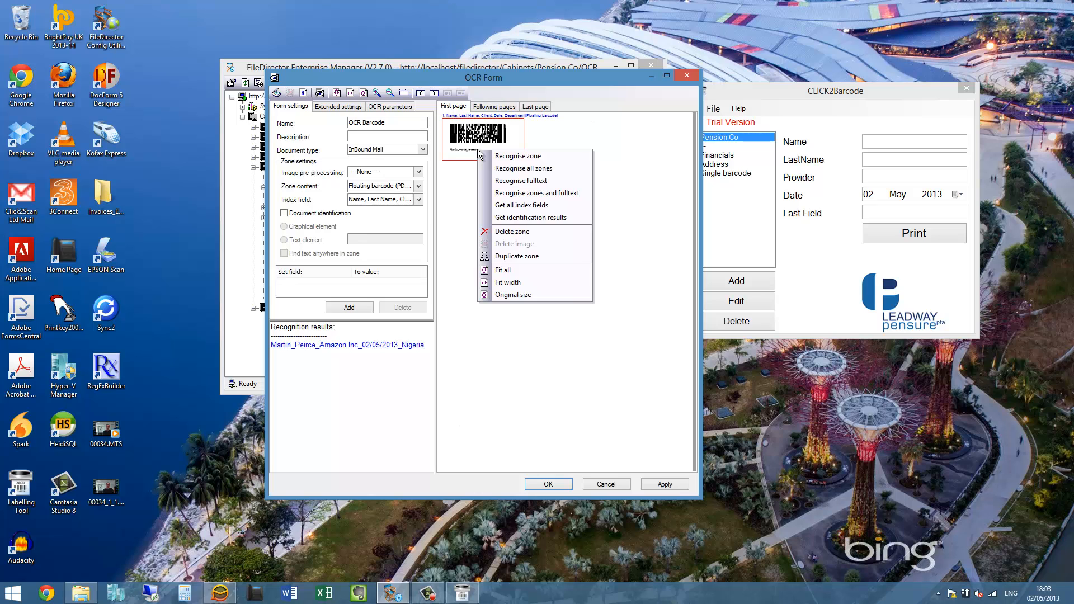
click(512, 205)
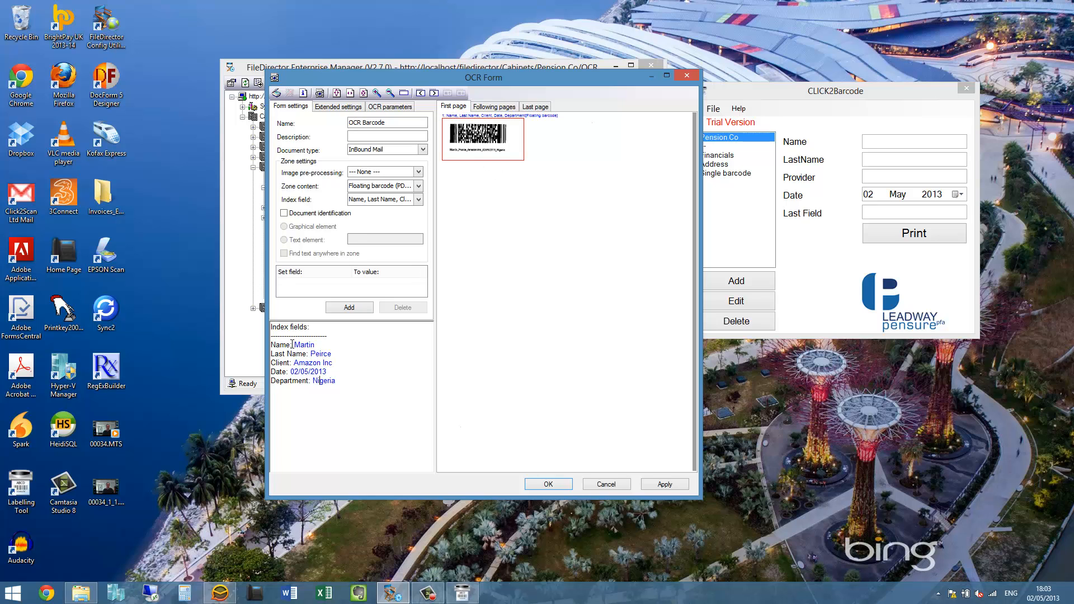
click(546, 484)
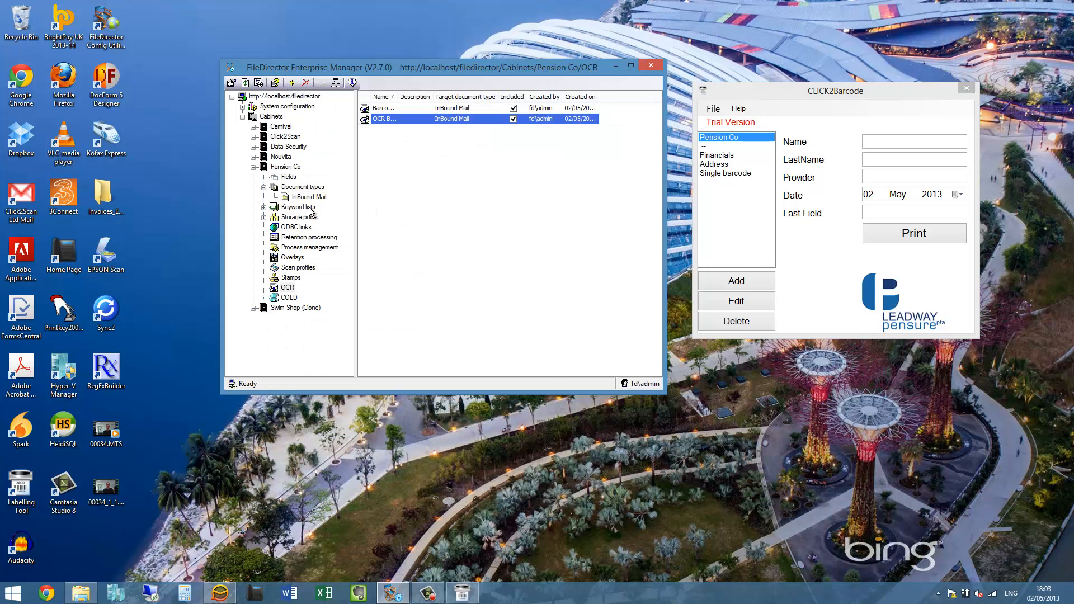
Step: In Pension Co's Directory scan profile, enable OCR and form recognition, choose the form it always uses, allow switching recognition off manually, and save
click(303, 269)
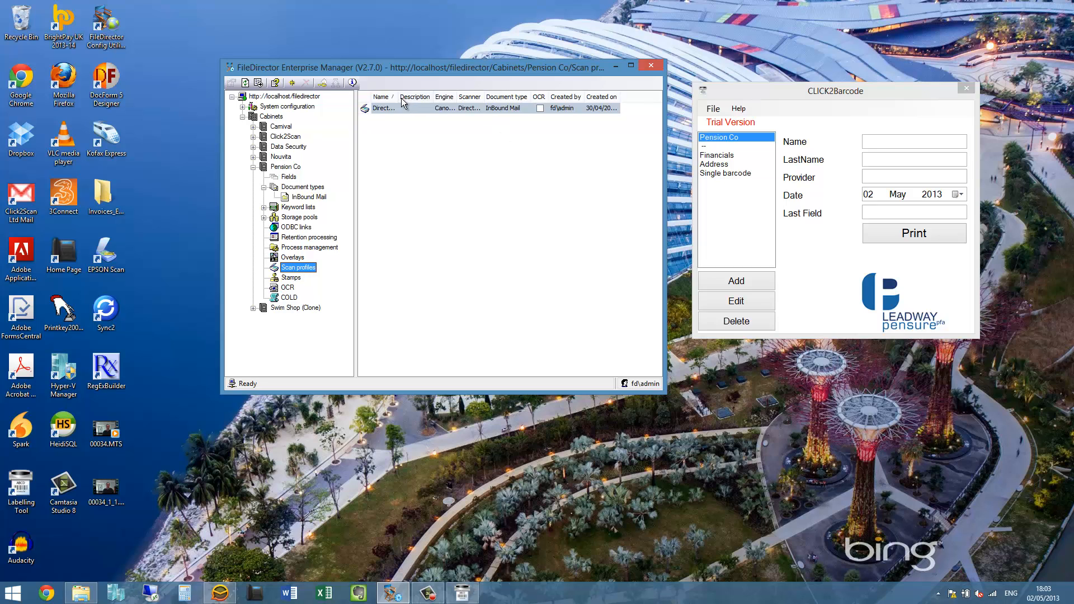
drag(397, 97, 436, 108)
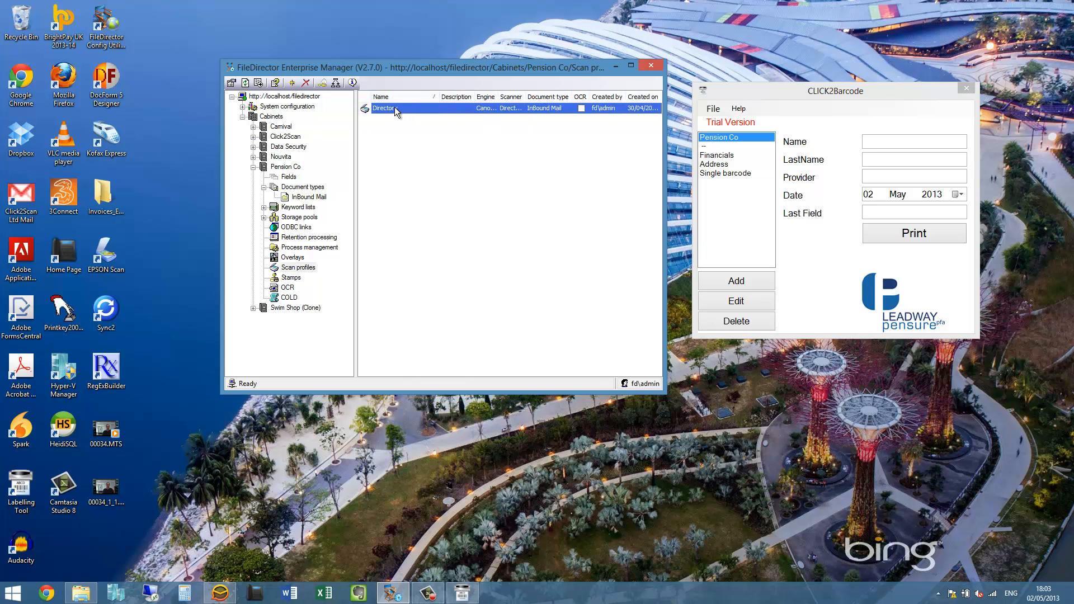
right_click(394, 106)
click(422, 129)
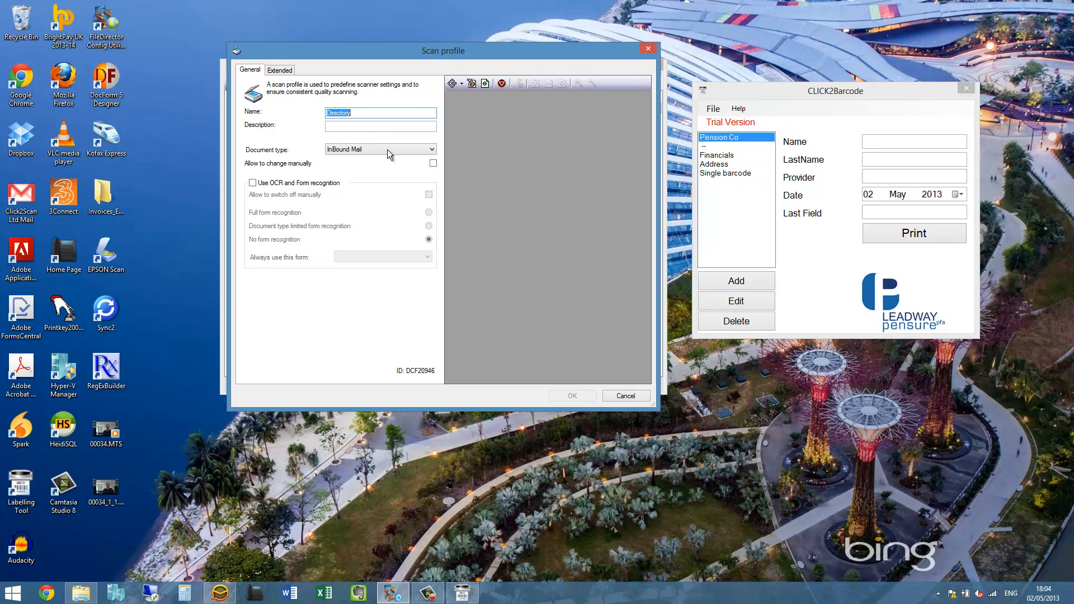
click(293, 184)
click(285, 183)
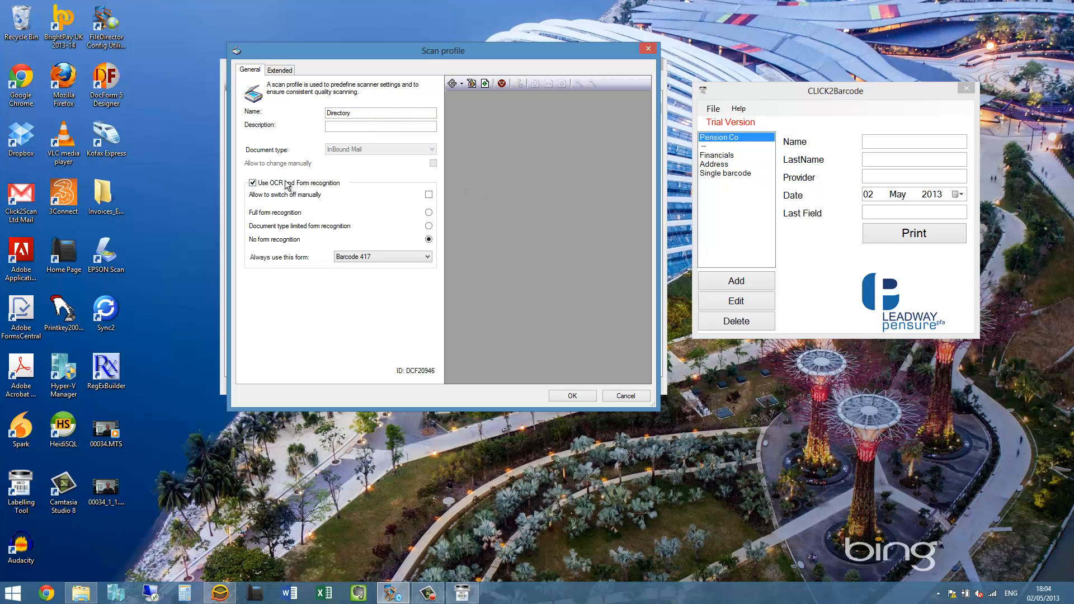
click(412, 258)
click(386, 272)
click(428, 195)
click(572, 396)
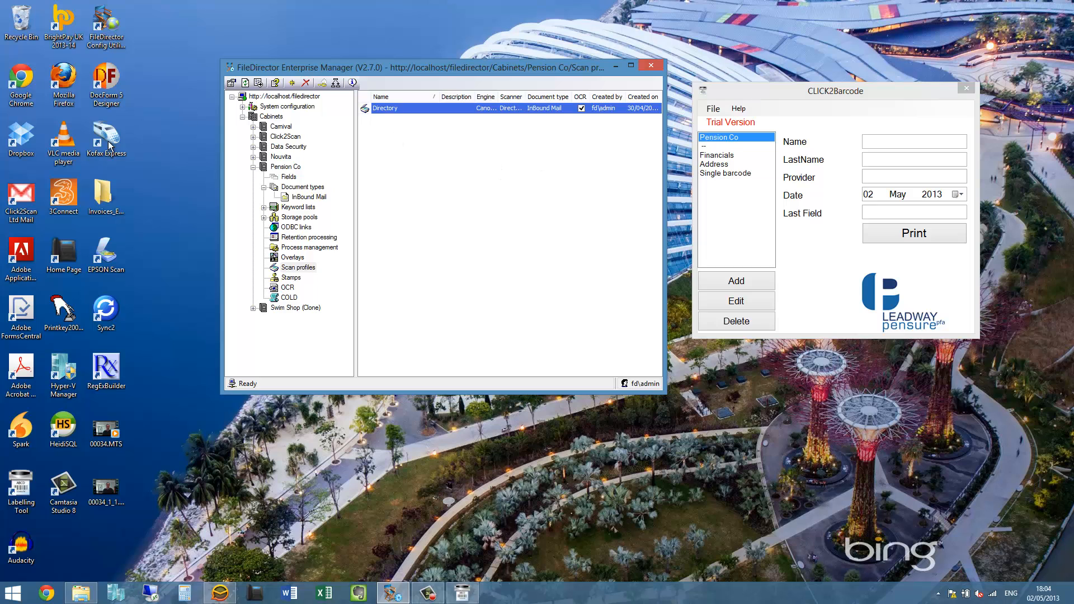
Step: Start FileDirector WinClient and log in to the Local server with the account password
click(12, 592)
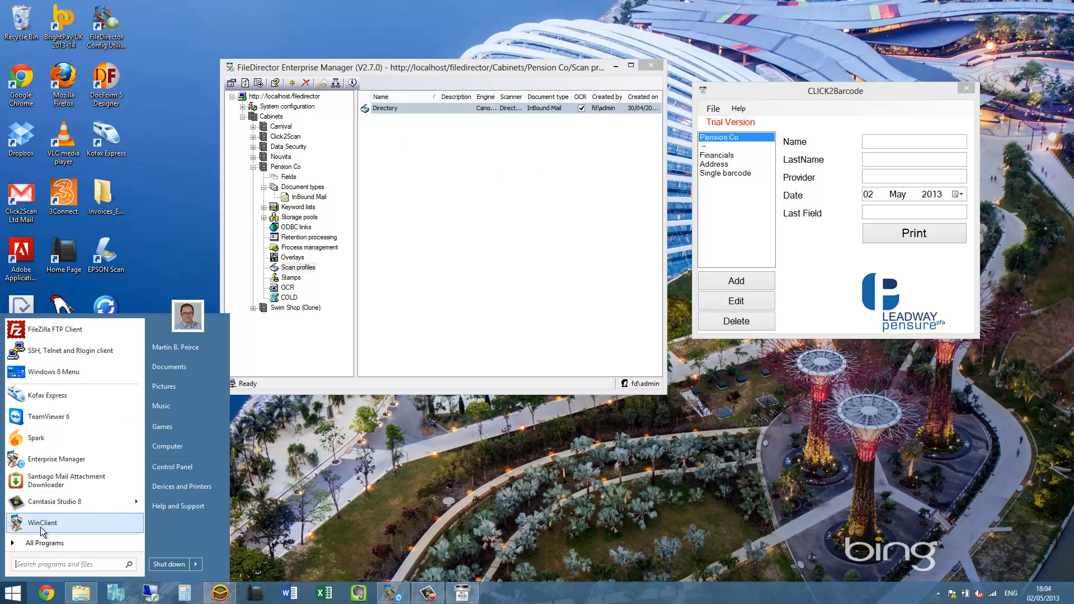
click(82, 518)
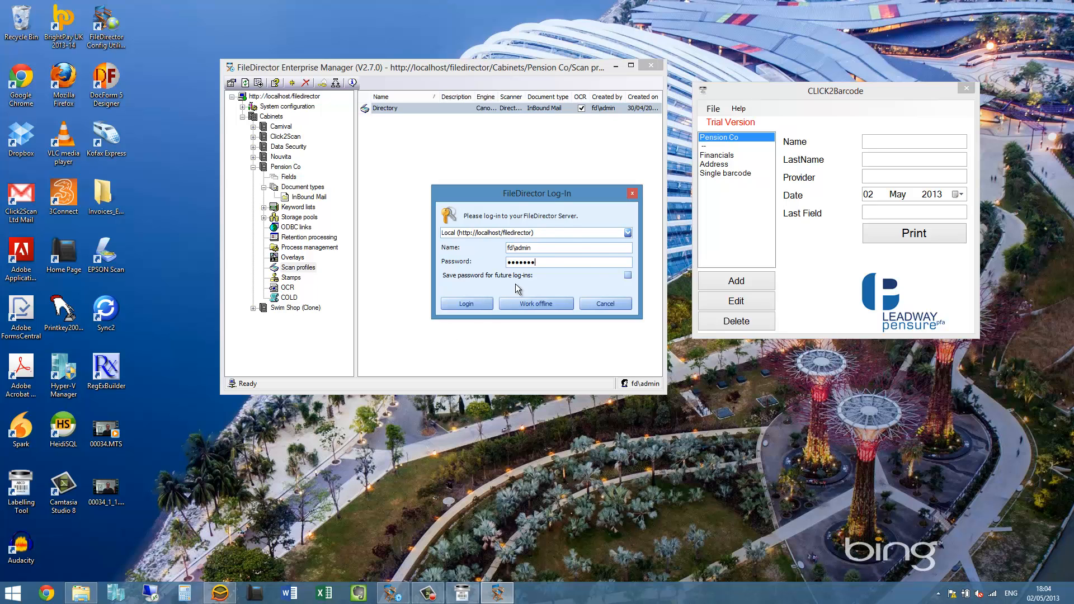
key(Return)
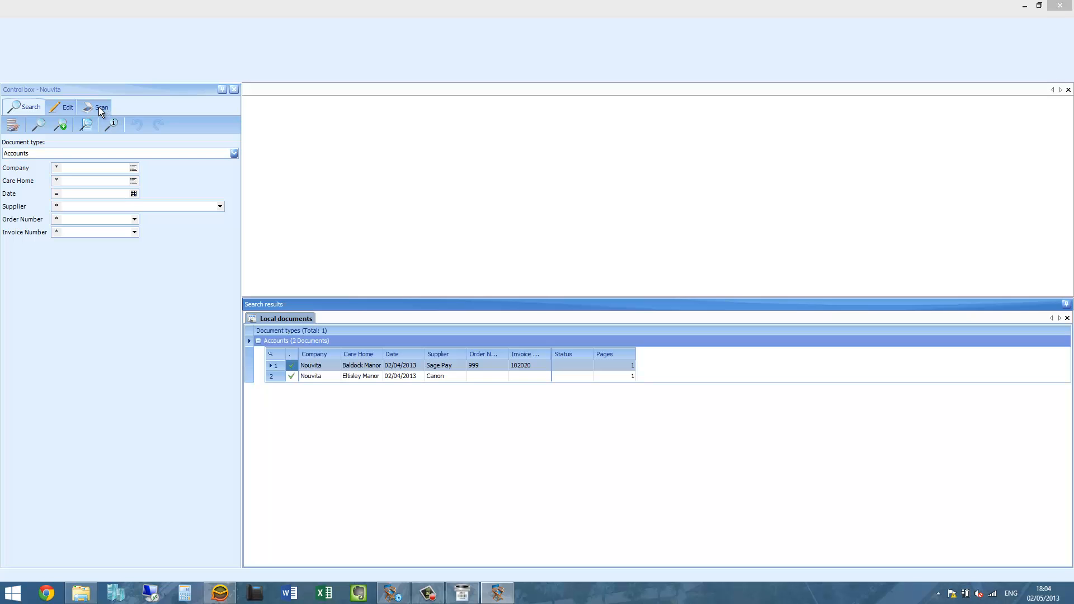
Step: Open the Pension Co cabinet in place of Nouvita, accepting to close the documents not checked in, and bring up its scan settings
click(14, 14)
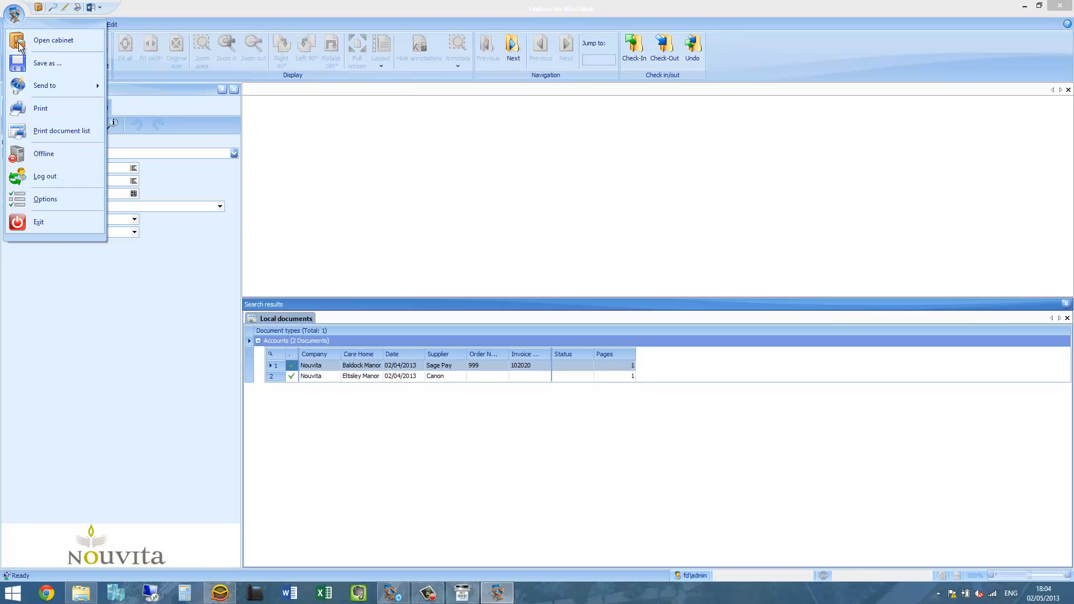
click(20, 45)
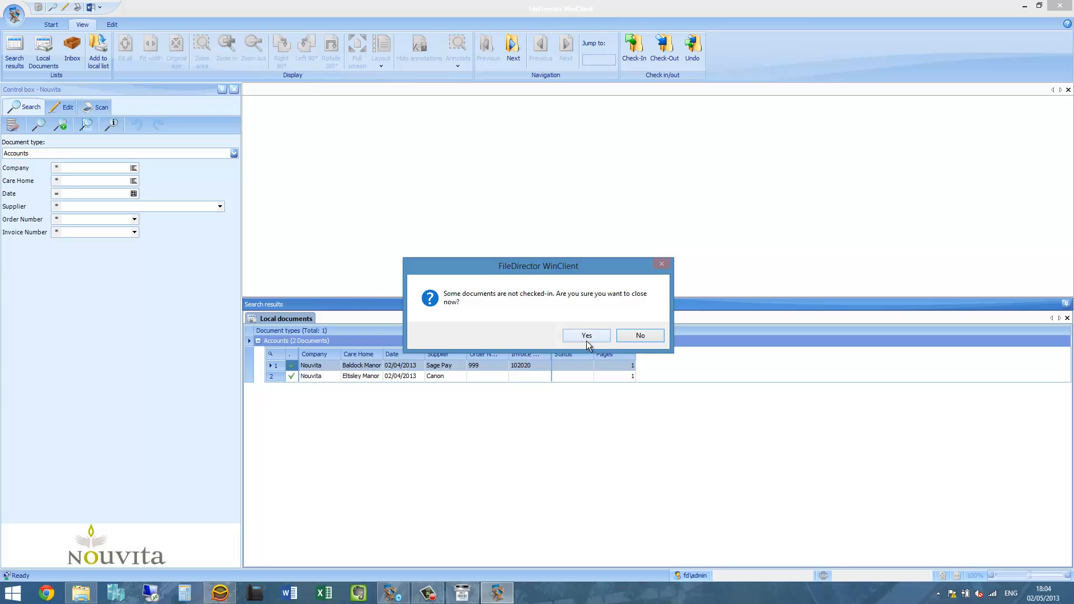
click(586, 336)
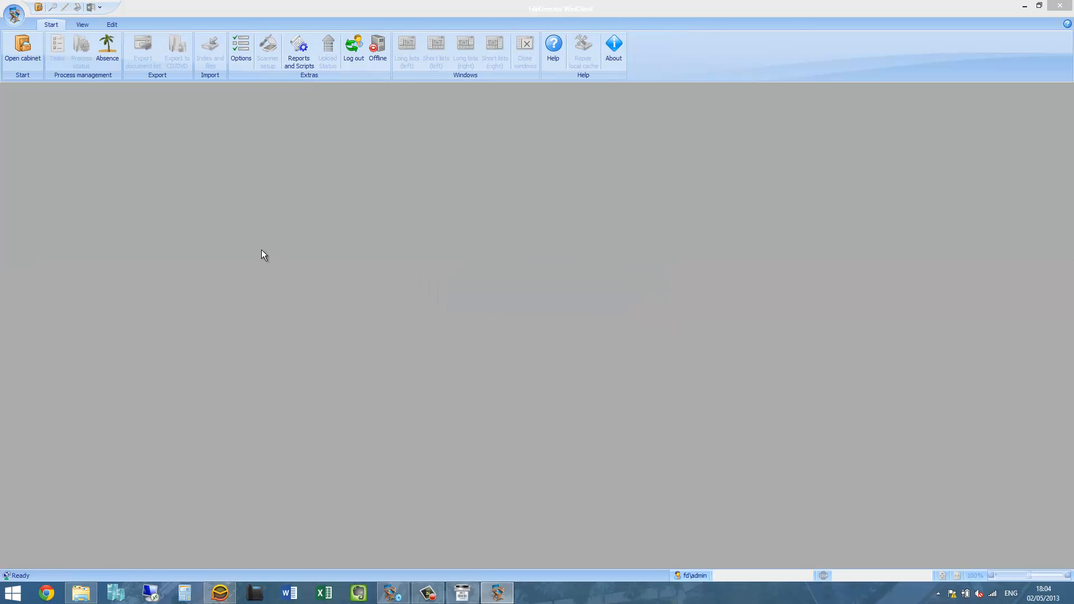
click(411, 277)
click(630, 371)
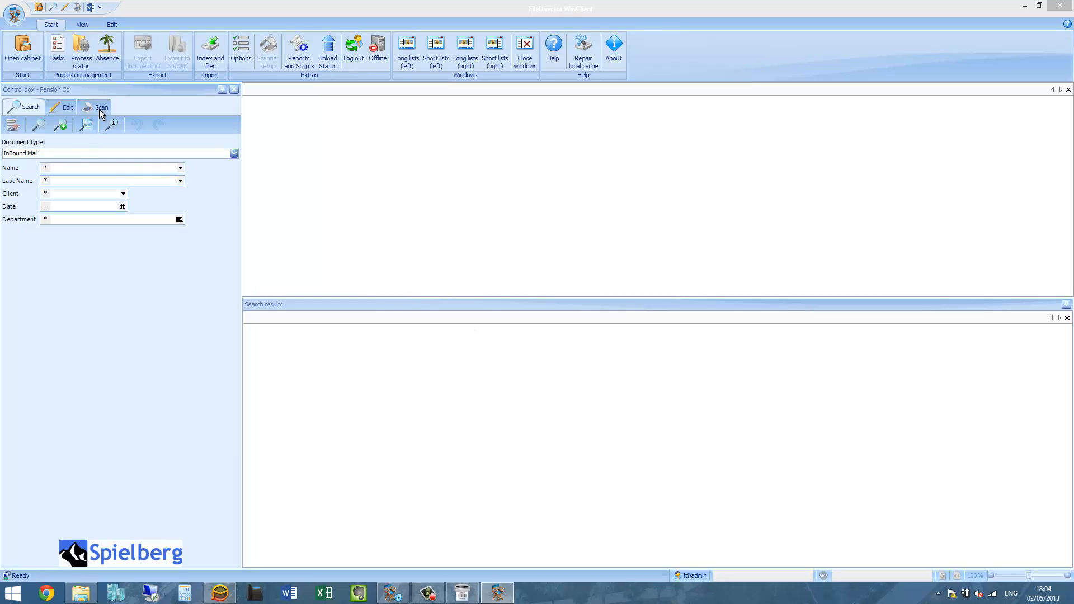
click(99, 107)
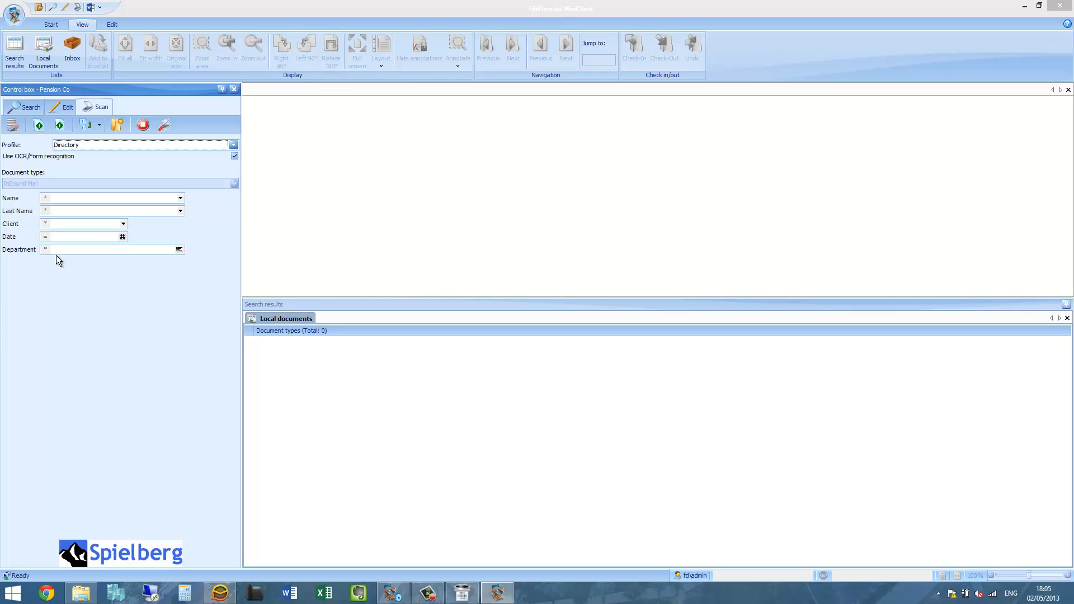
Step: Switch to Enterprise Manager, examine the extended settings of Pension Co's OCR Barcode form, and close the form without changes
click(391, 596)
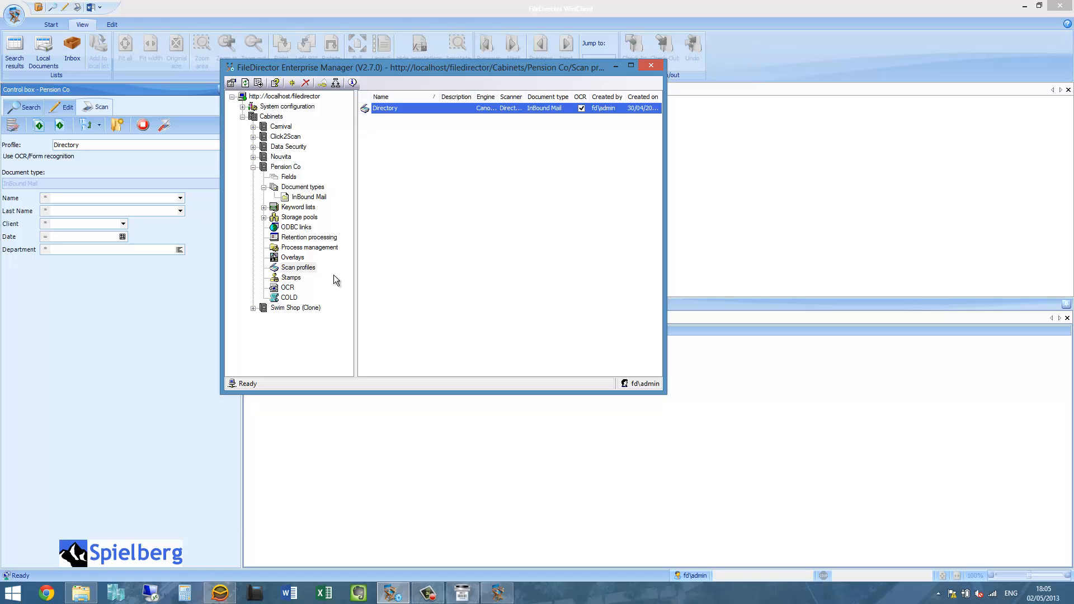
click(287, 287)
right_click(394, 119)
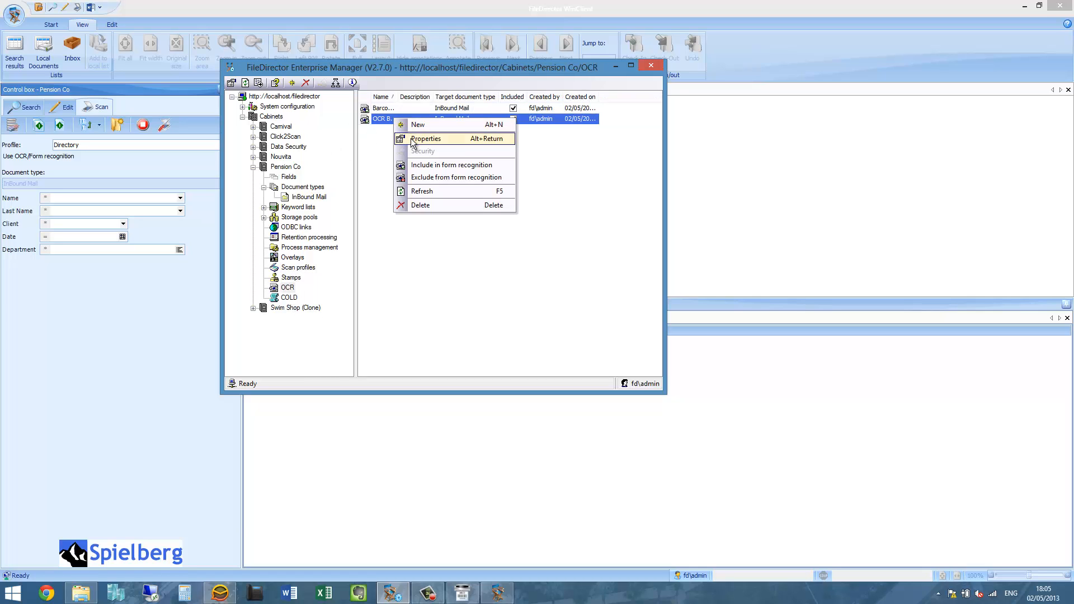
click(411, 139)
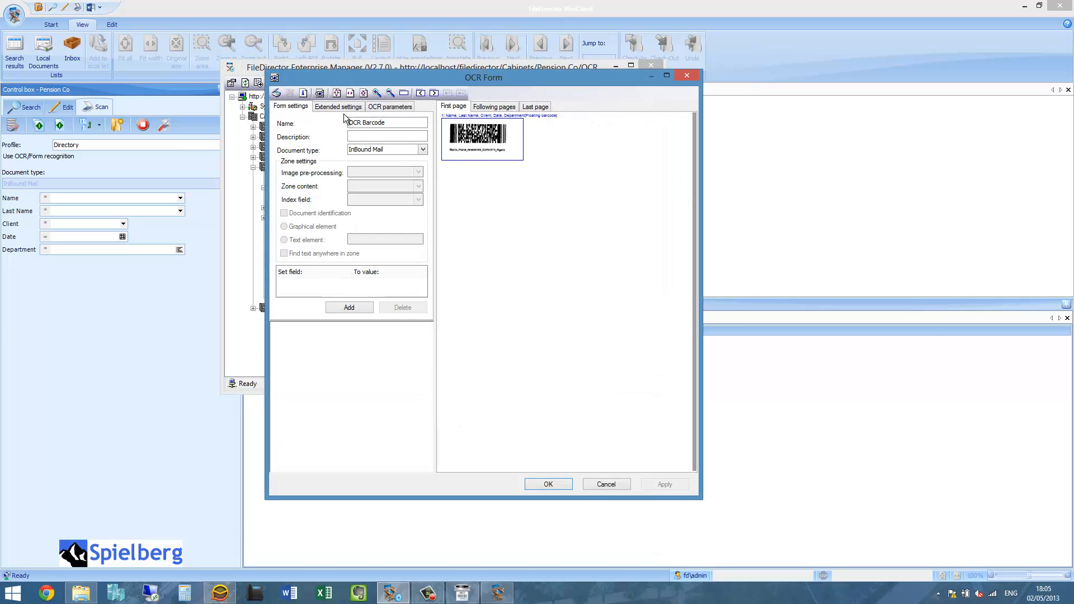
click(338, 106)
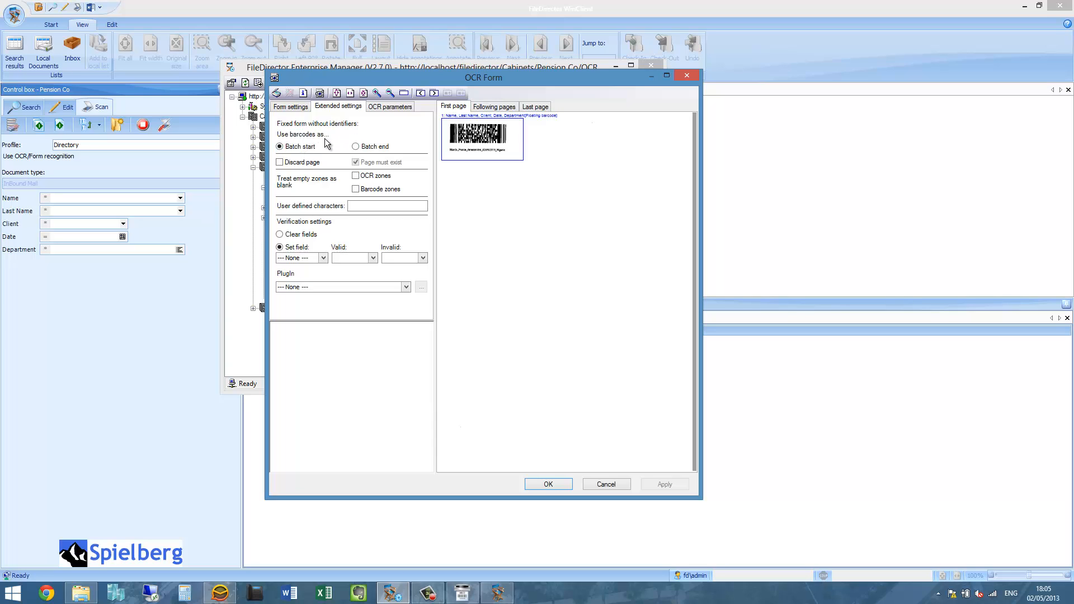
click(596, 484)
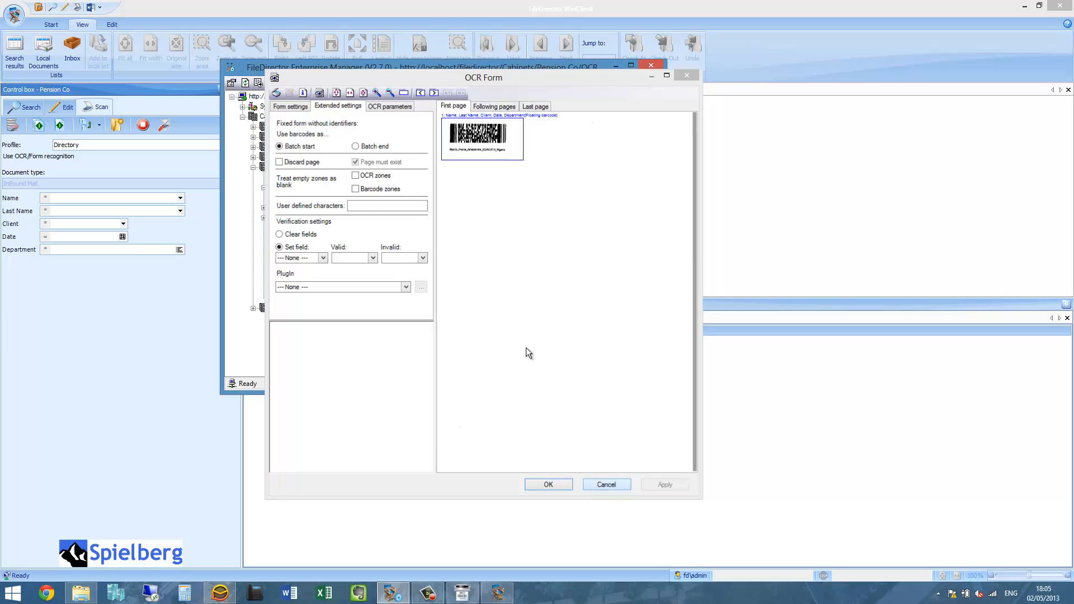
Step: Reopen the Pension Co cabinet in FileDirector WinClient
click(12, 19)
click(18, 38)
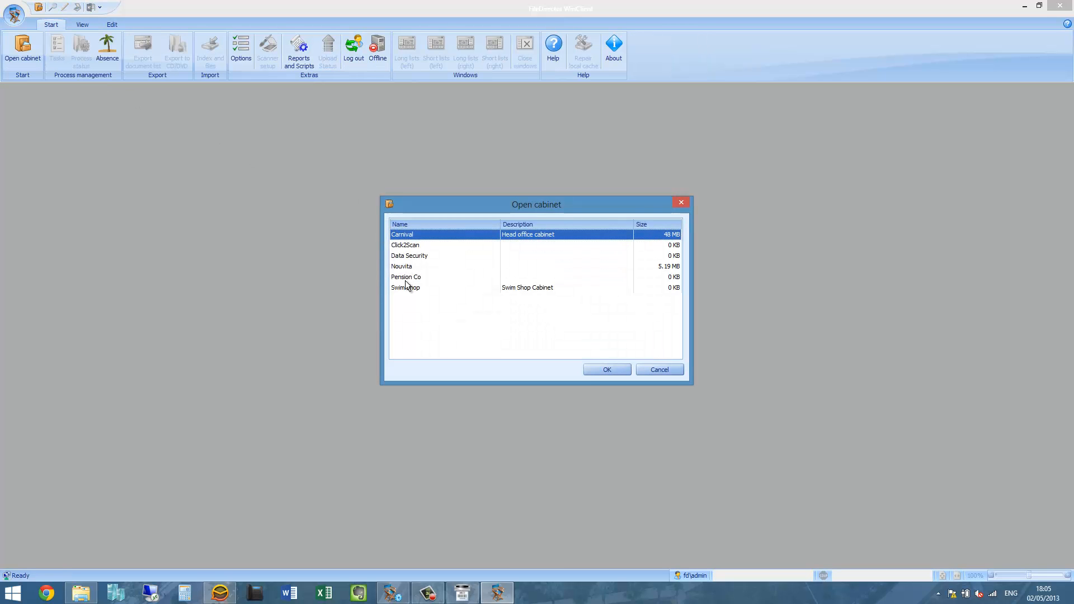
click(409, 278)
click(608, 370)
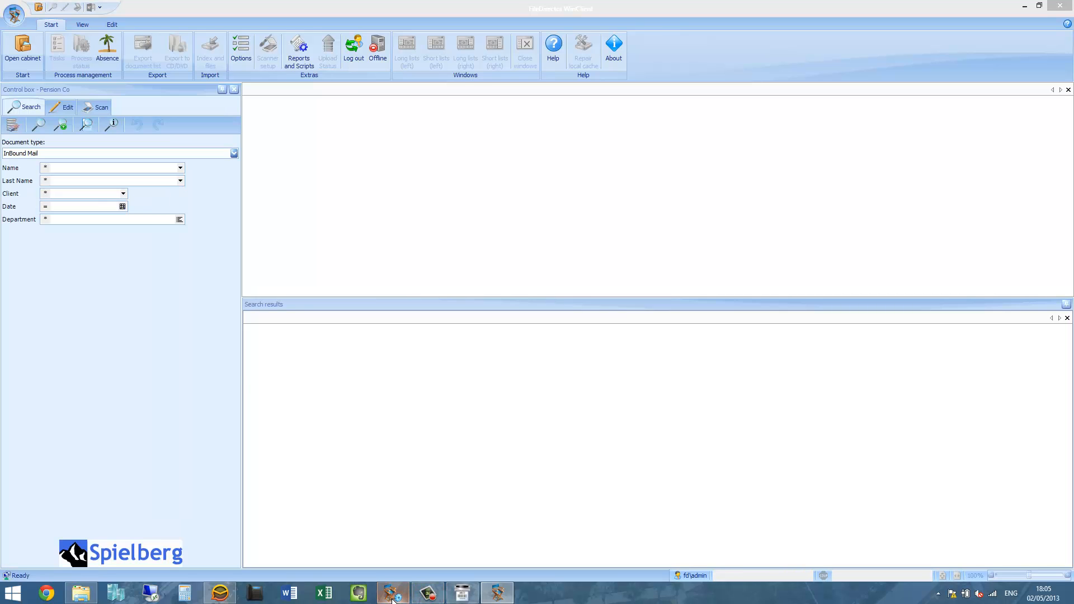
Step: Switch to Enterprise Manager, open Pension Co's process for editing, and remove the HR group from its Send to department user action
click(420, 592)
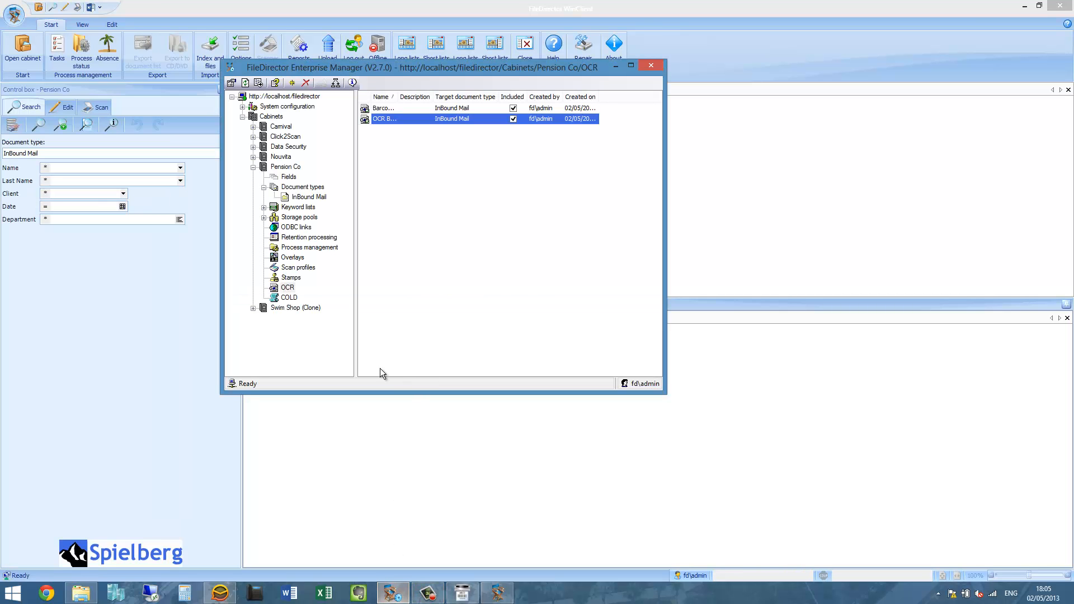
click(302, 248)
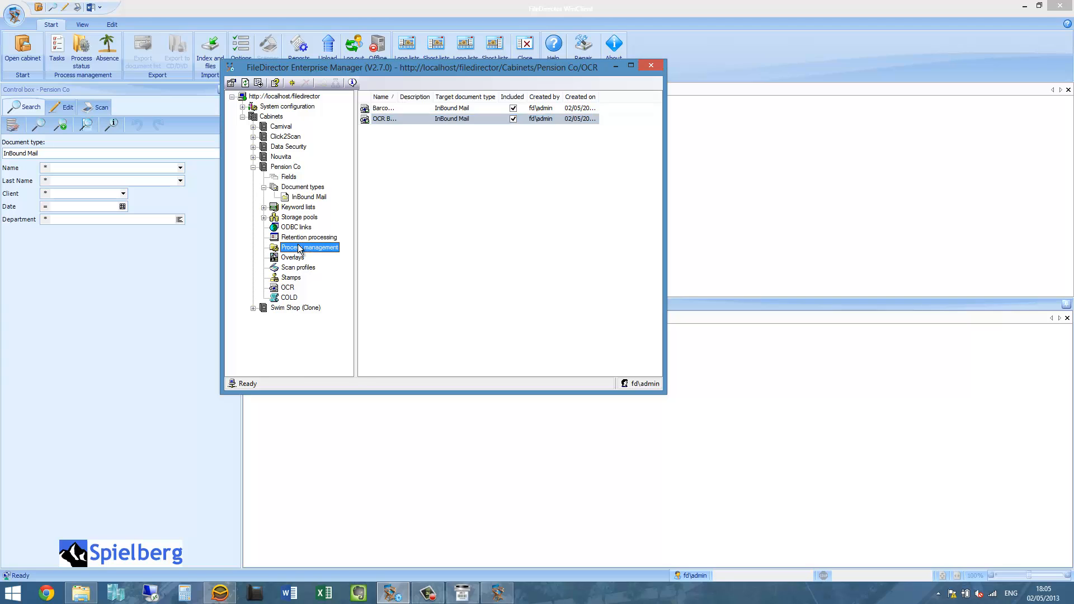
double_click(385, 109)
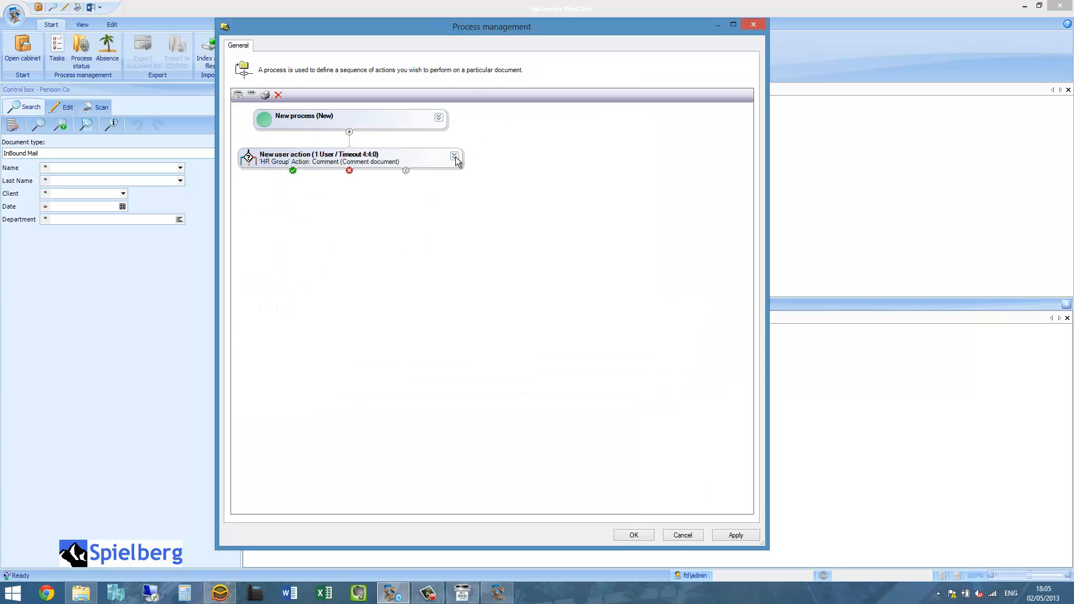
click(454, 156)
click(269, 255)
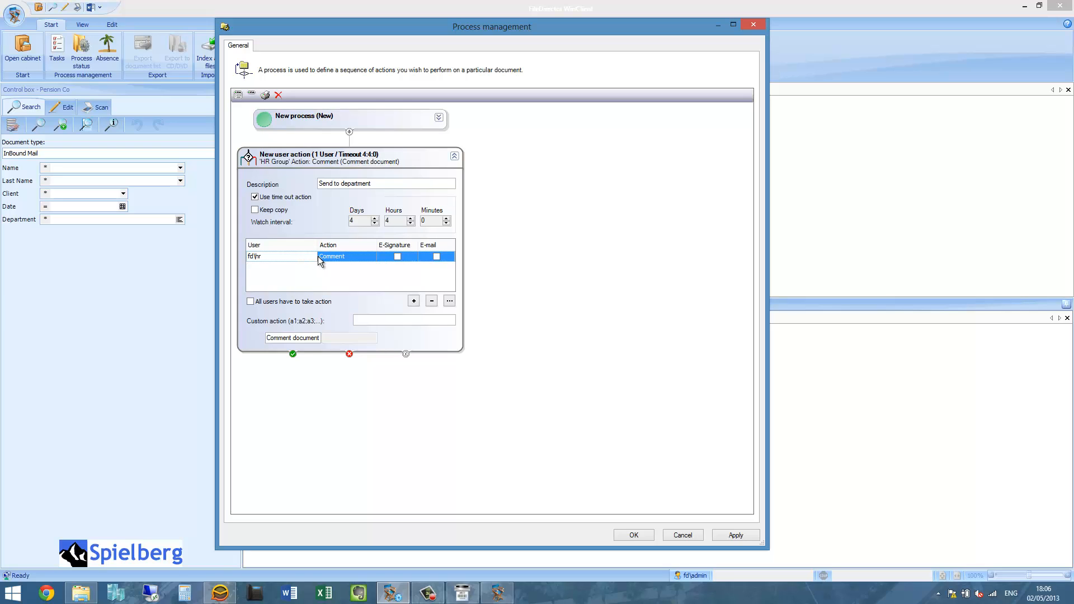
click(431, 301)
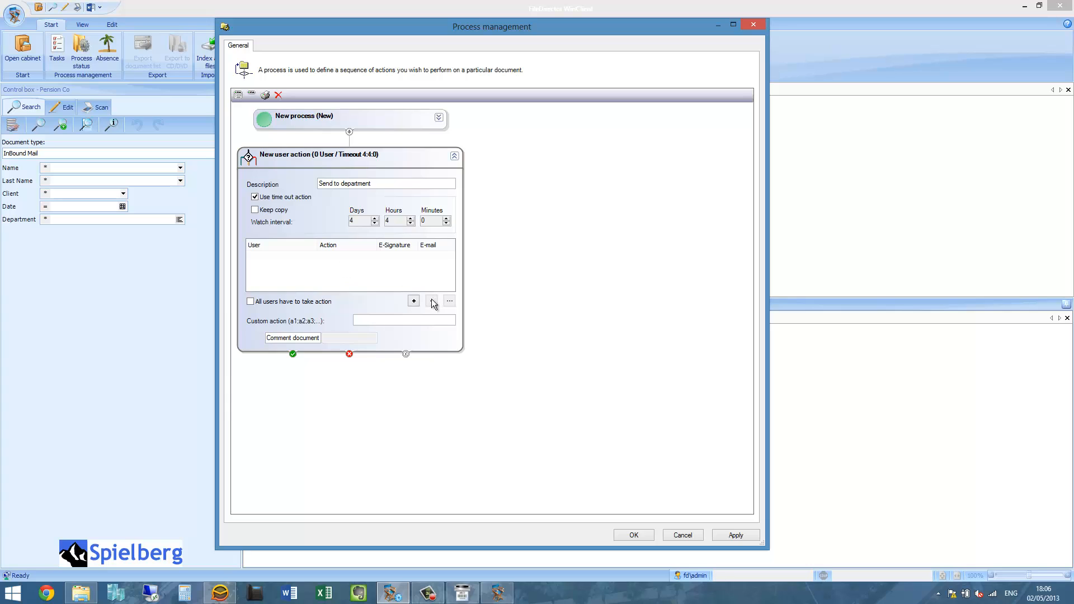
Step: Add the individual user accounts listed directly below Admin and directly below HR Group to the Send to department action
click(416, 304)
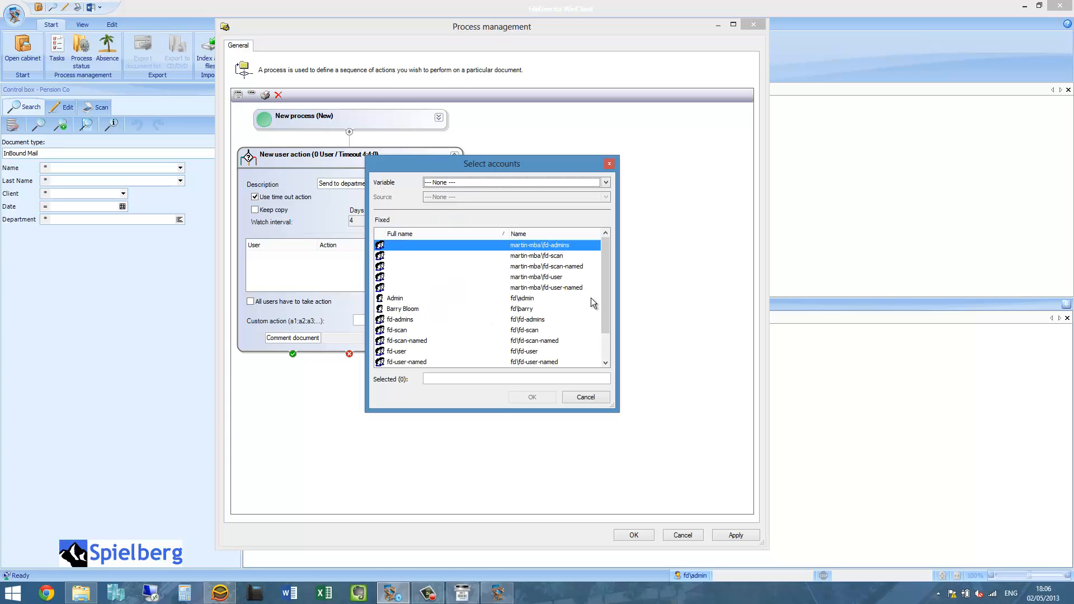
click(409, 309)
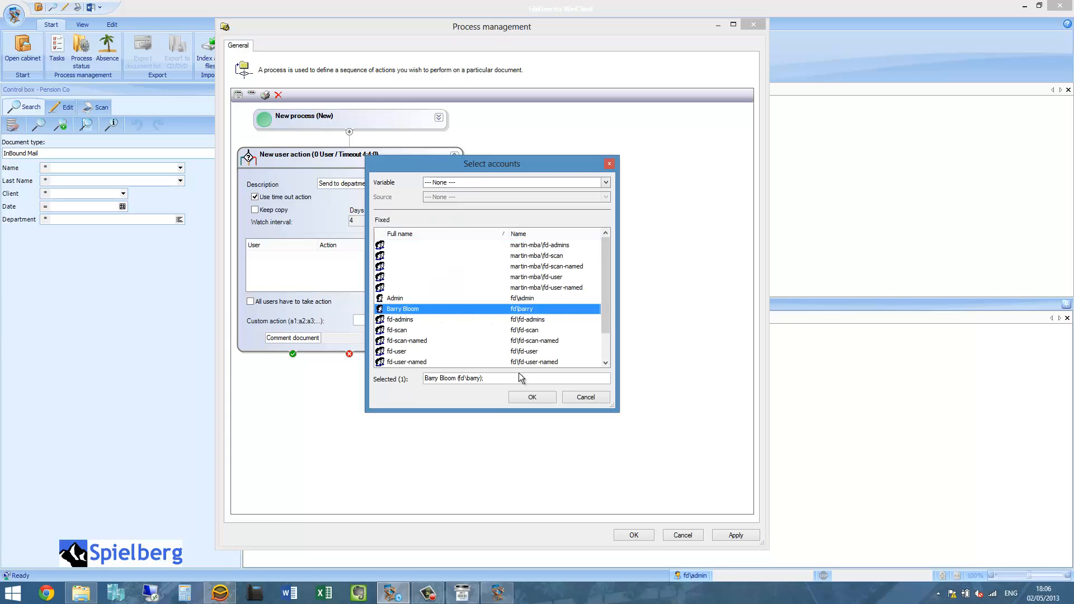
click(524, 396)
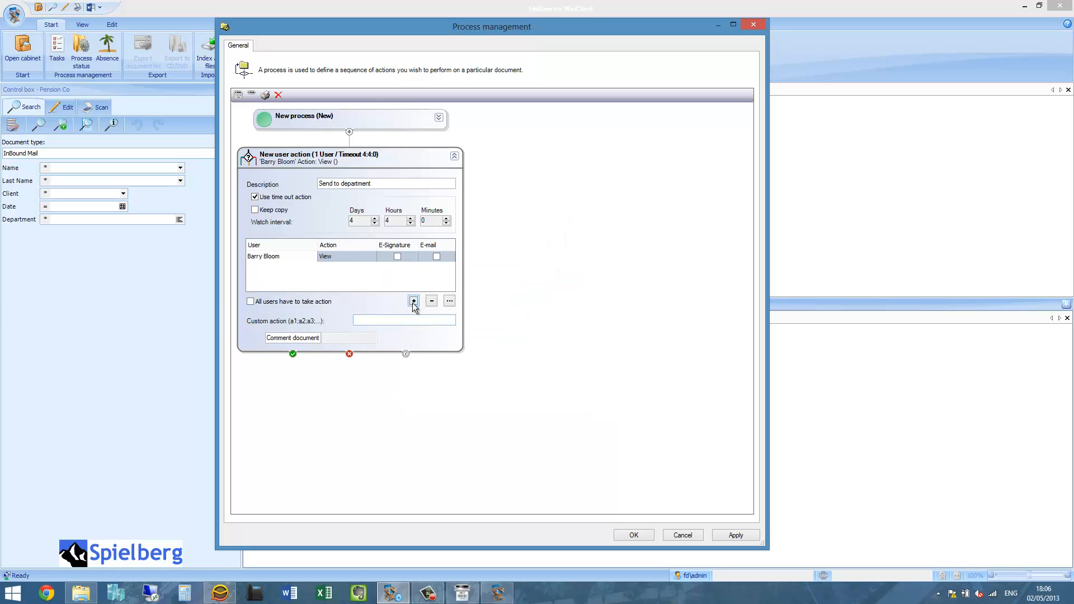
click(413, 301)
scroll(604, 316, down, 1)
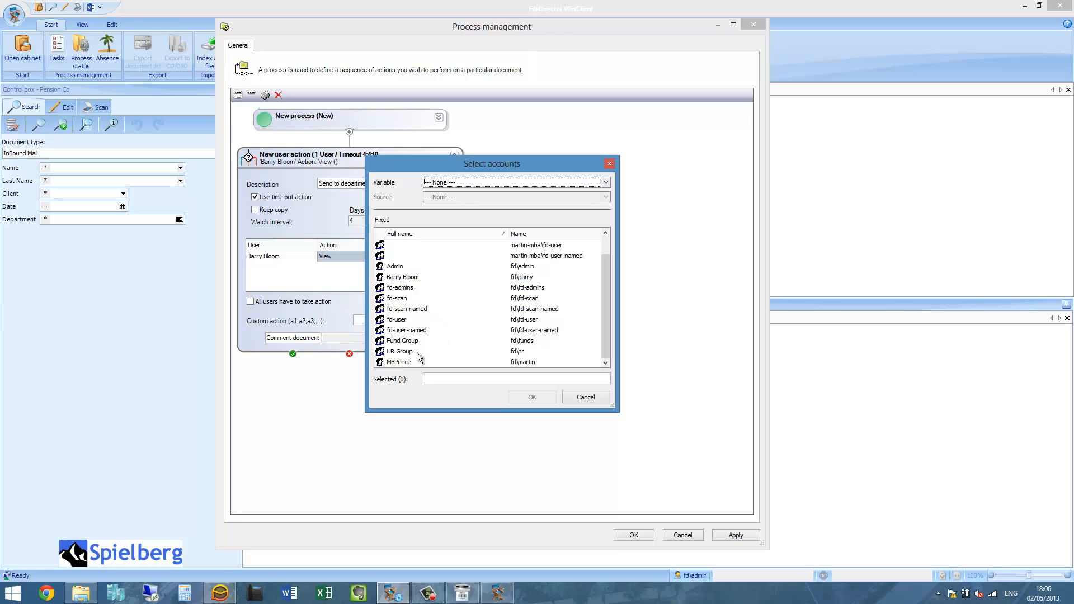
click(399, 362)
click(531, 398)
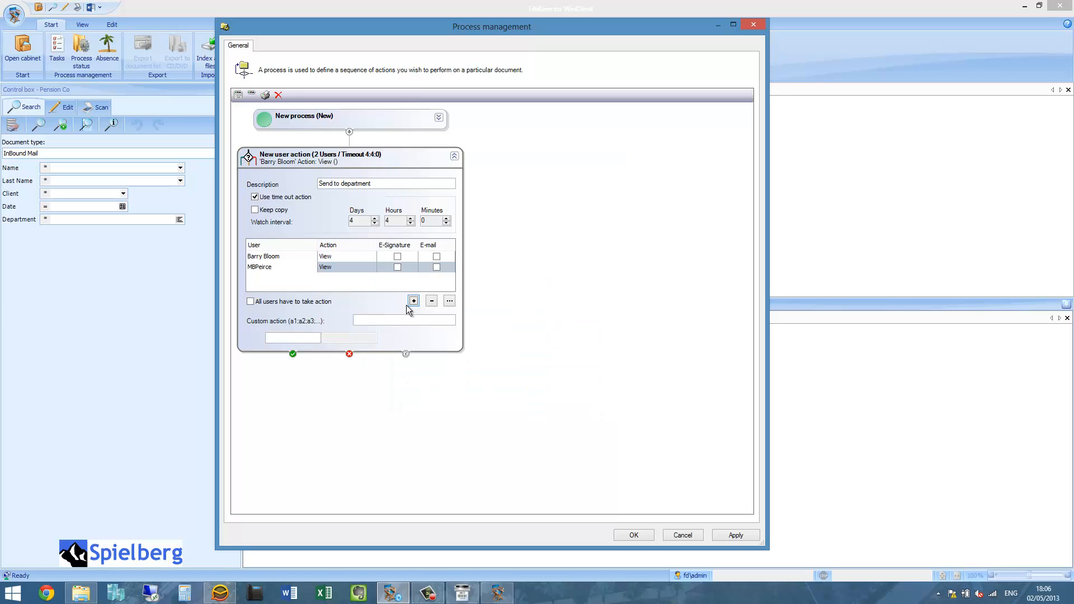
Step: Set the action to Claim document for both users of the Send to department action and save the process
click(347, 255)
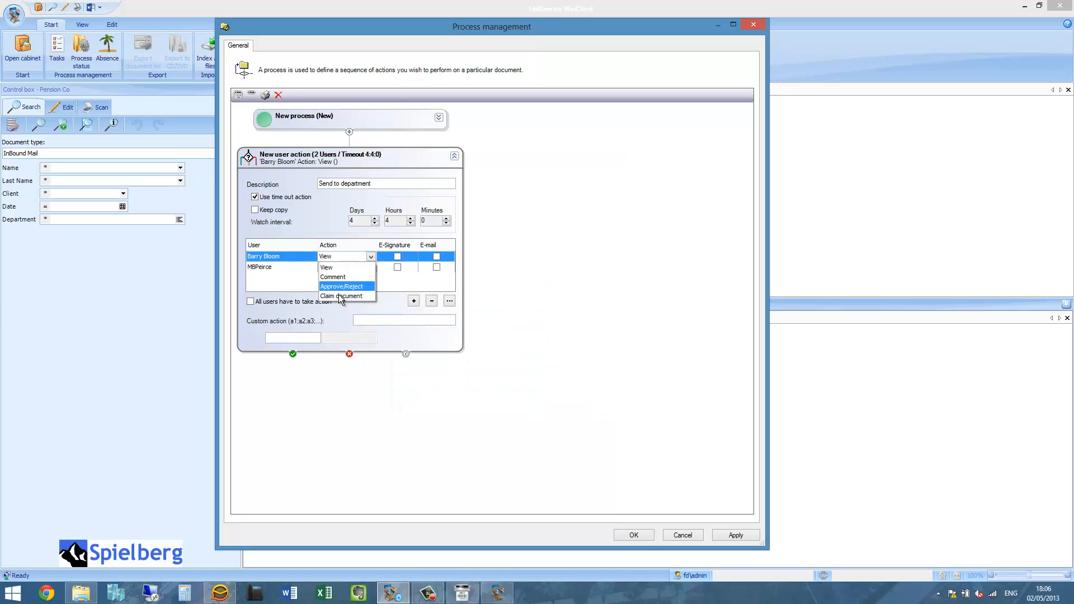
click(341, 295)
click(334, 267)
click(341, 306)
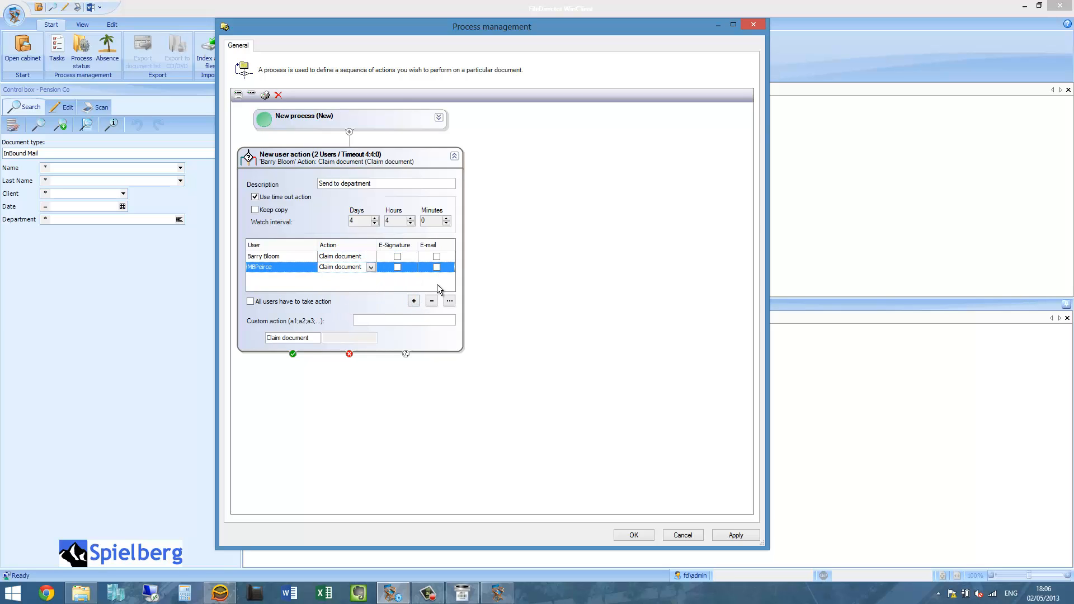
click(369, 268)
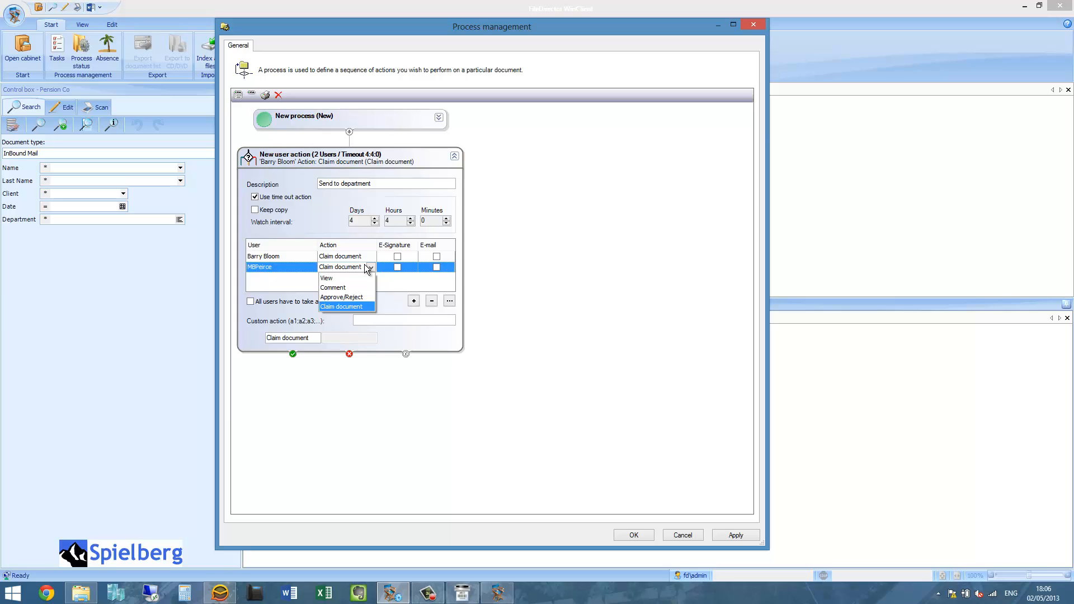
click(378, 278)
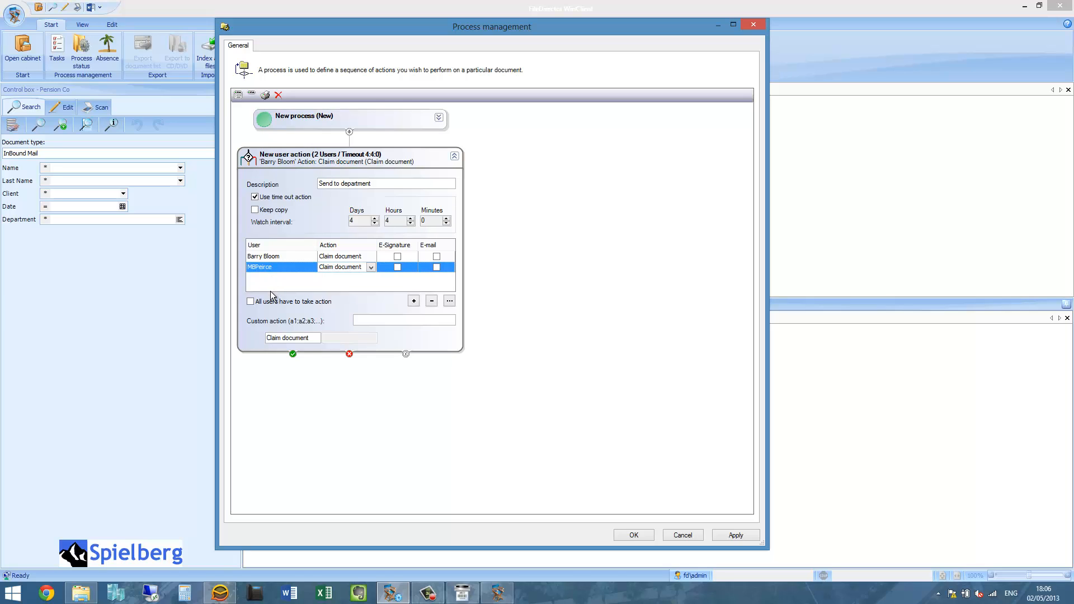
click(373, 258)
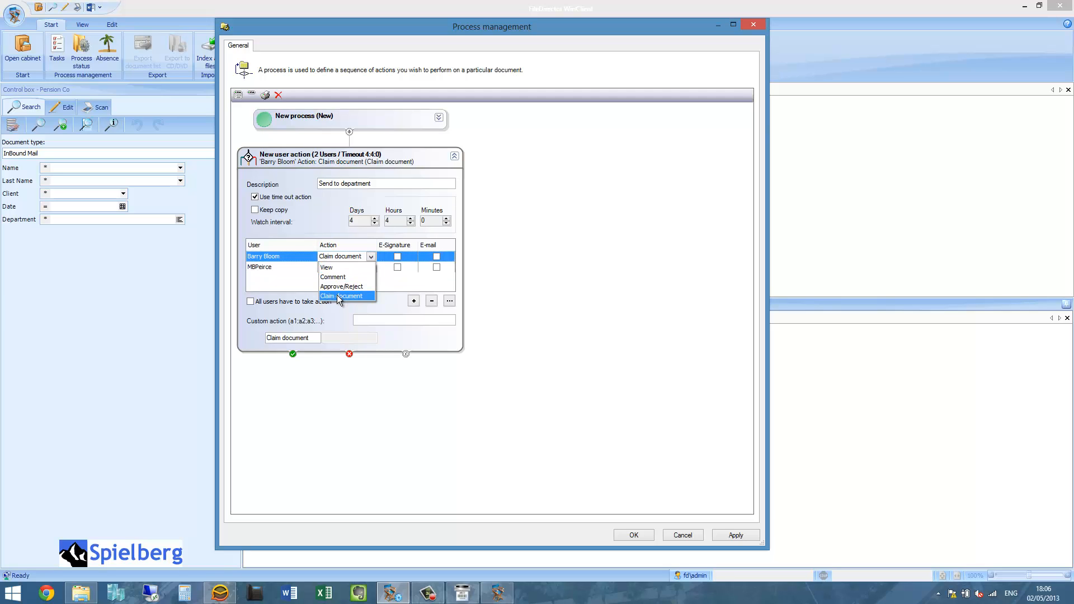
click(356, 295)
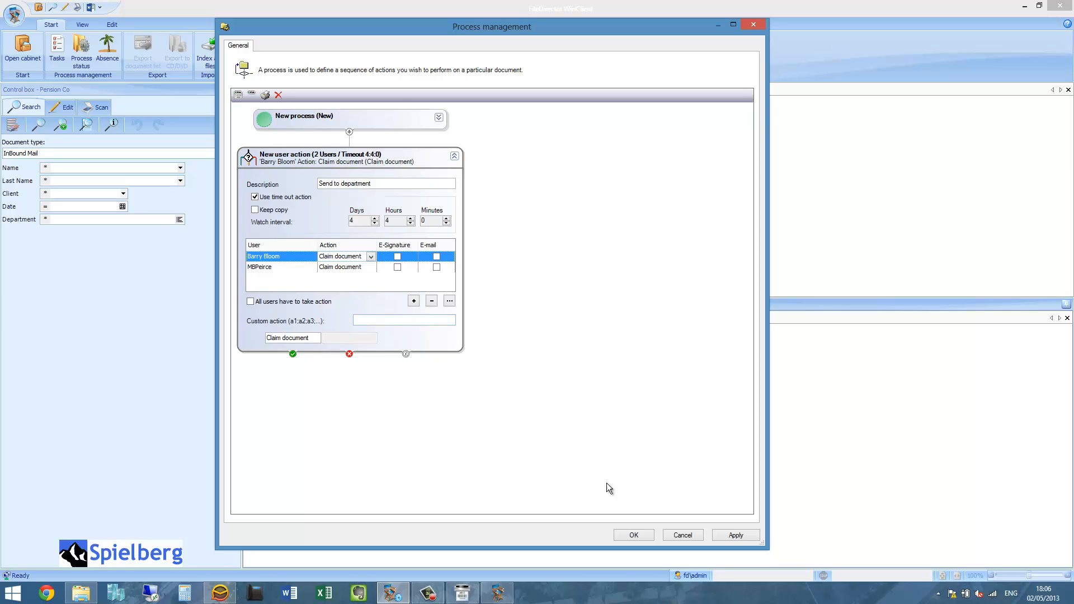
click(634, 536)
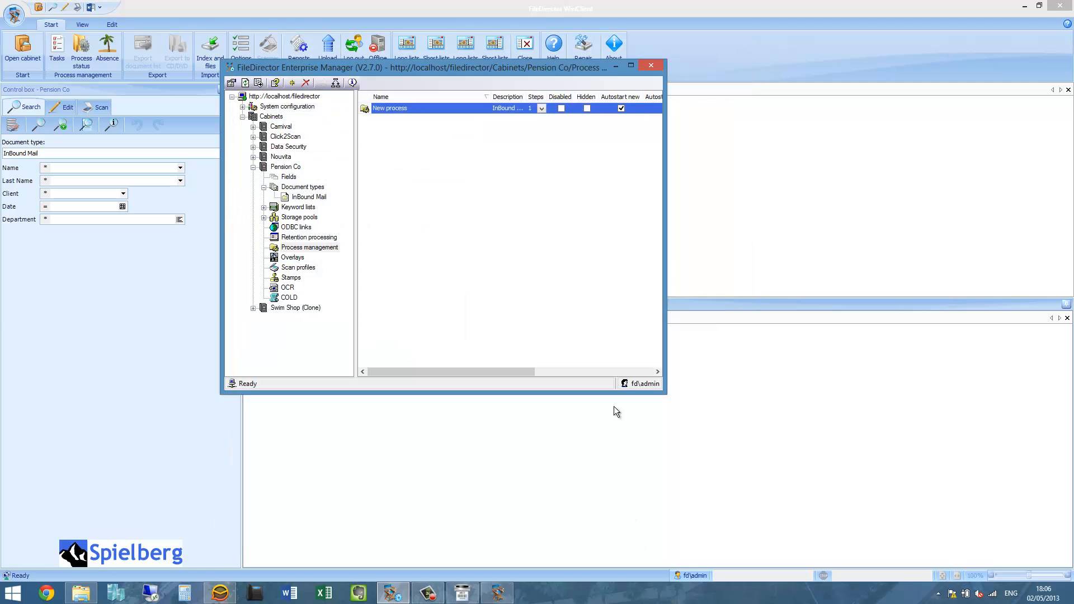
Step: Return to FileDirector WinClient and mark the current user absent from 02 May 2013 with an unknown end of absence
drag(550, 72, 734, 156)
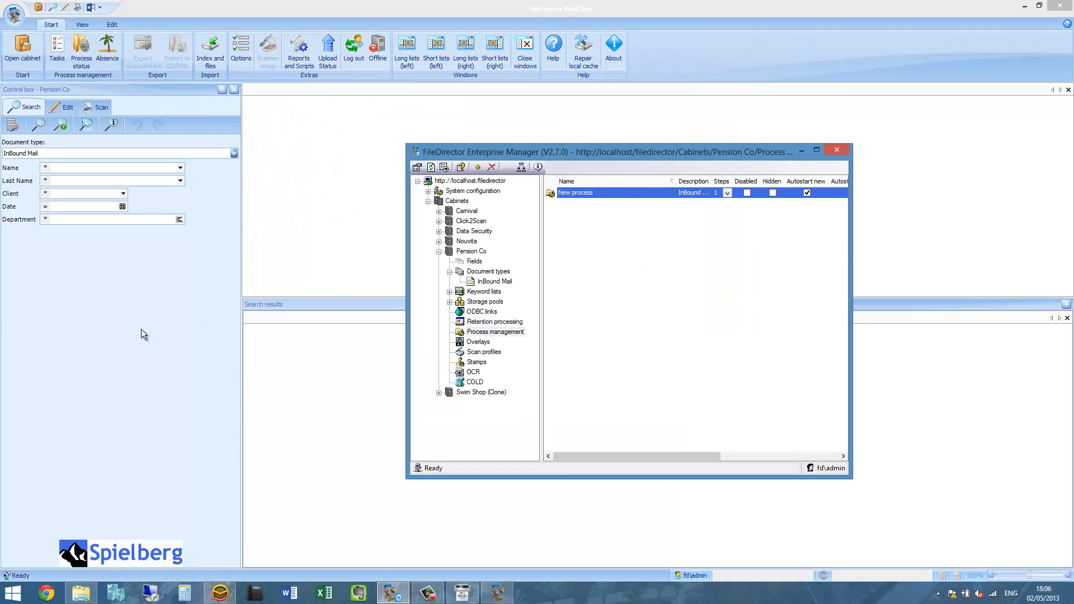
click(141, 329)
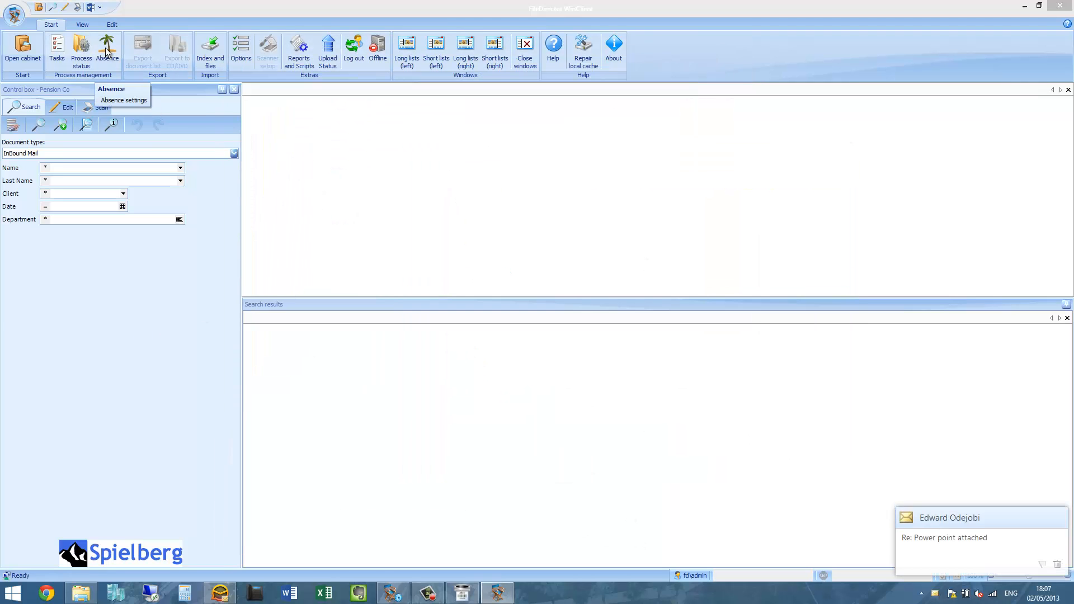
click(108, 51)
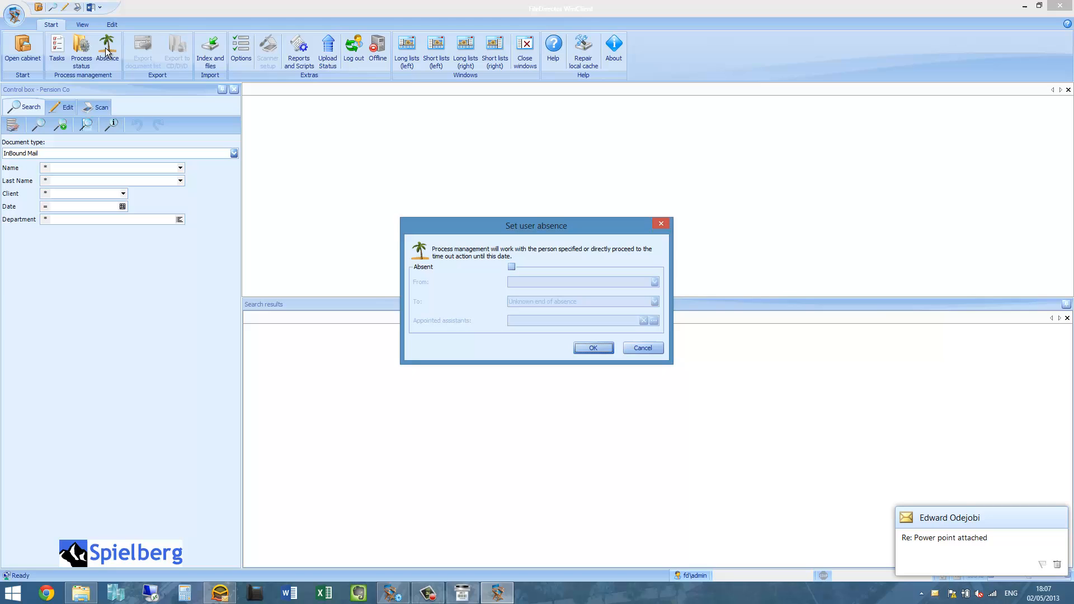
click(511, 267)
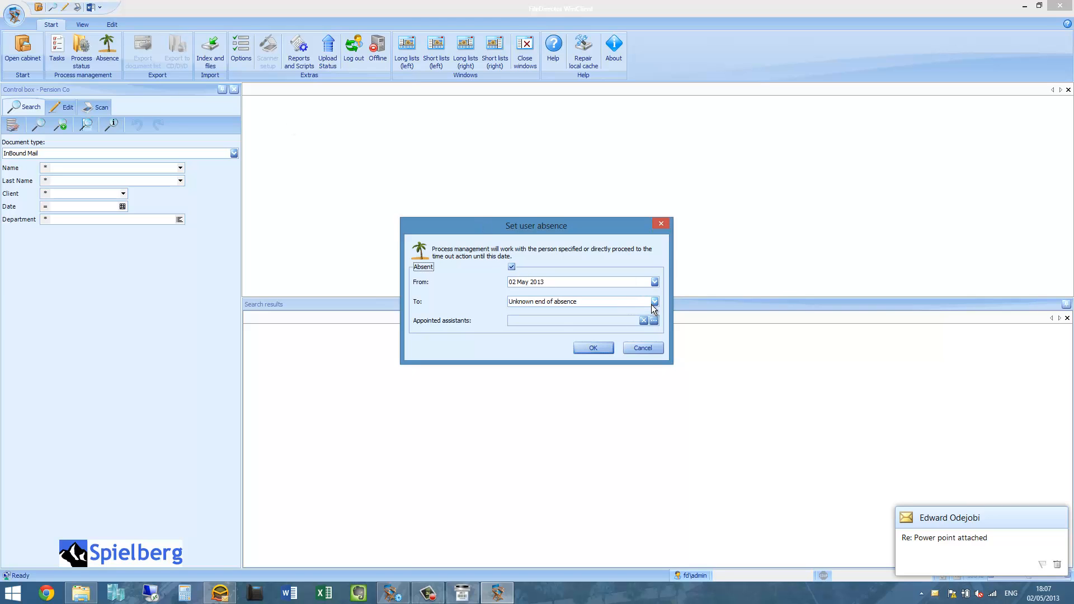
click(653, 302)
click(615, 291)
Step: Appoint the user account listed directly below Admin as the absence assistant and save the absence settings
click(653, 321)
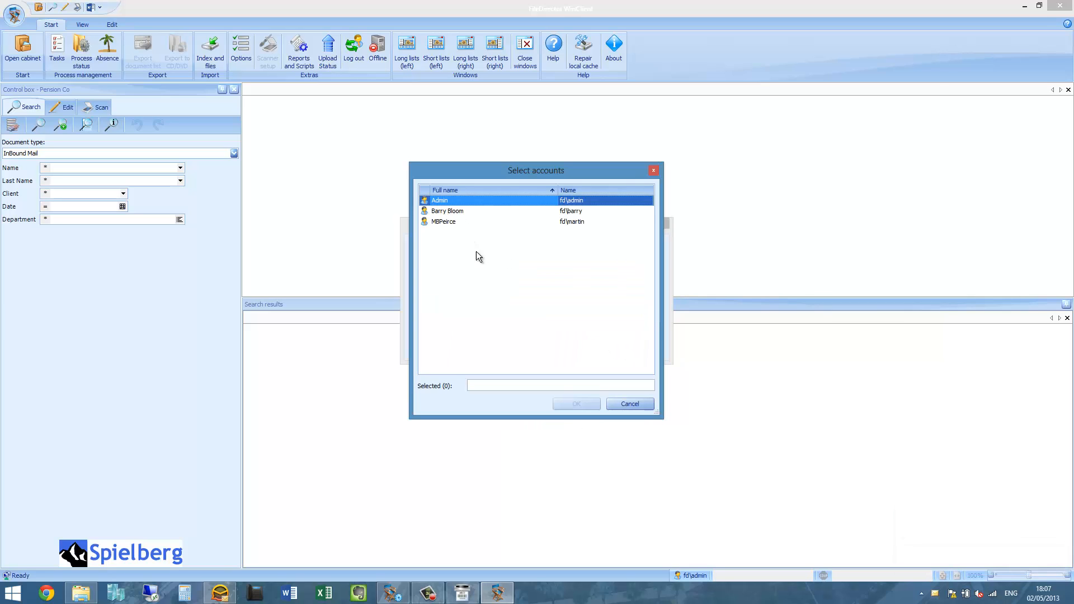
click(459, 211)
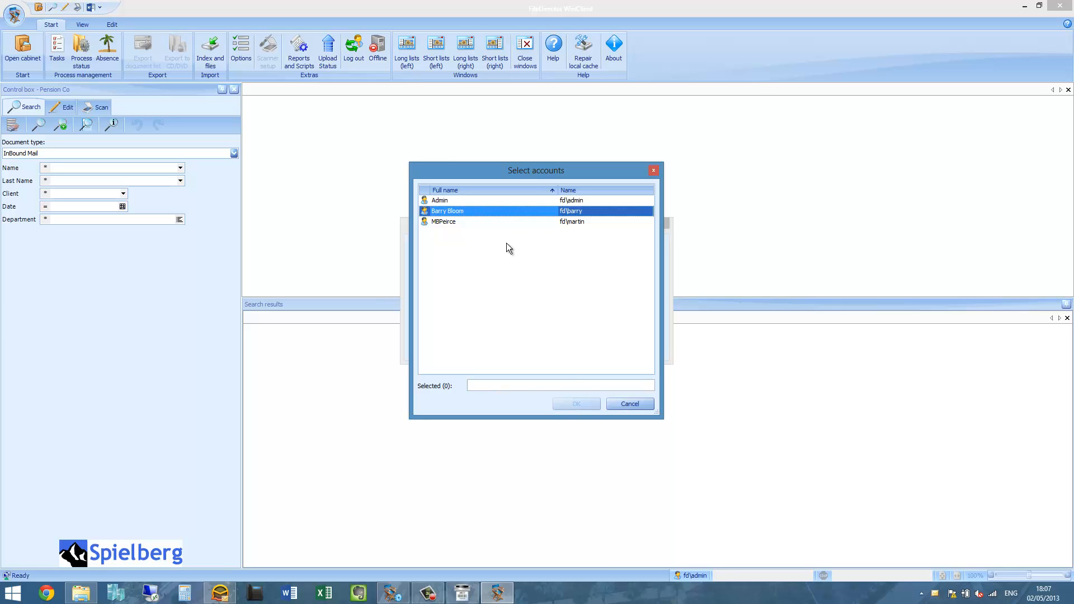
click(576, 404)
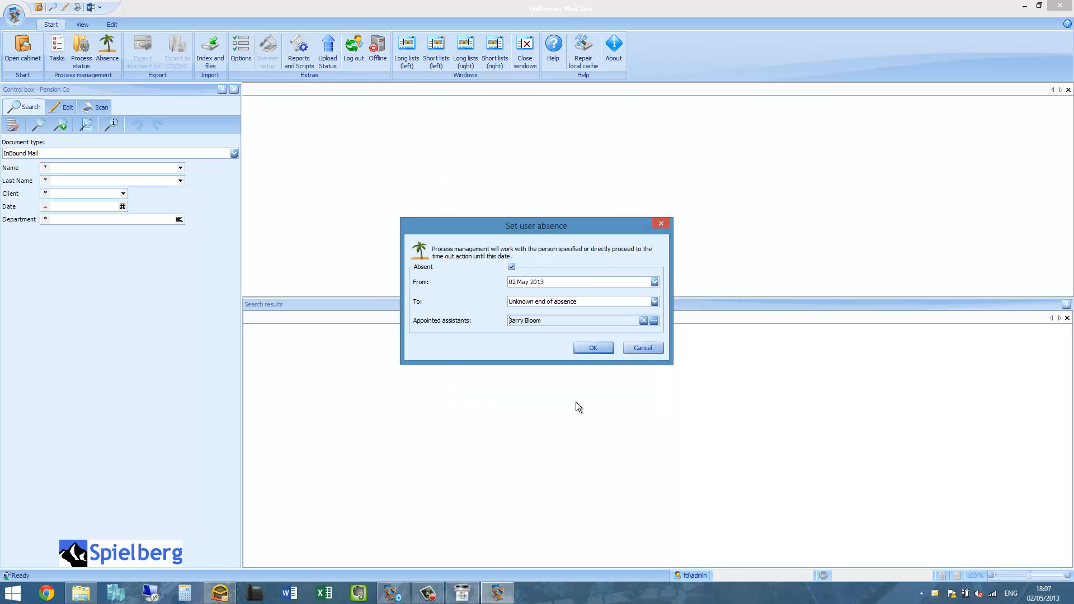
click(595, 348)
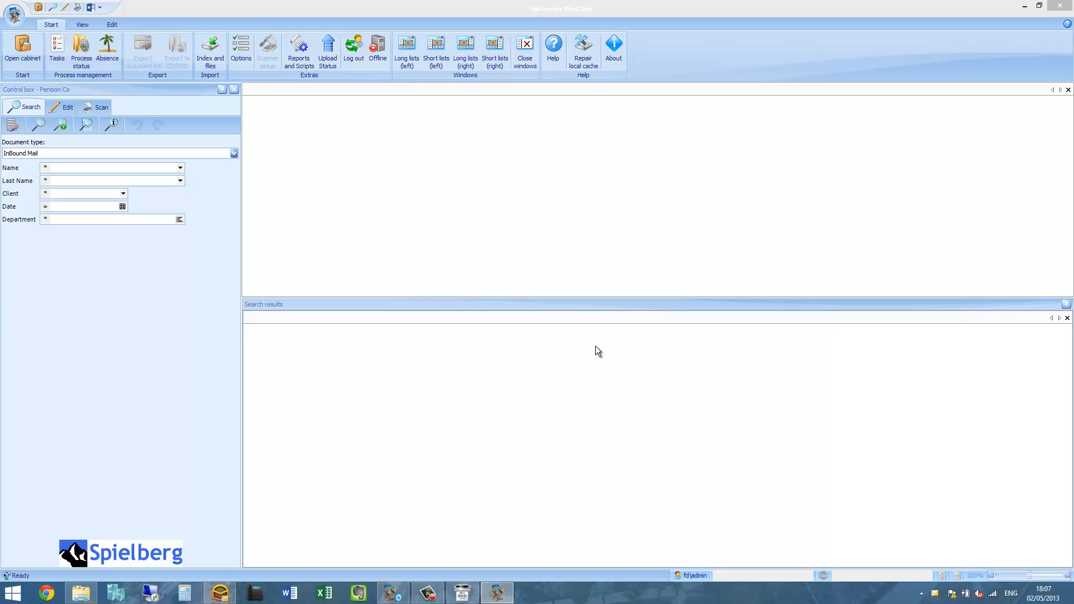
click(428, 593)
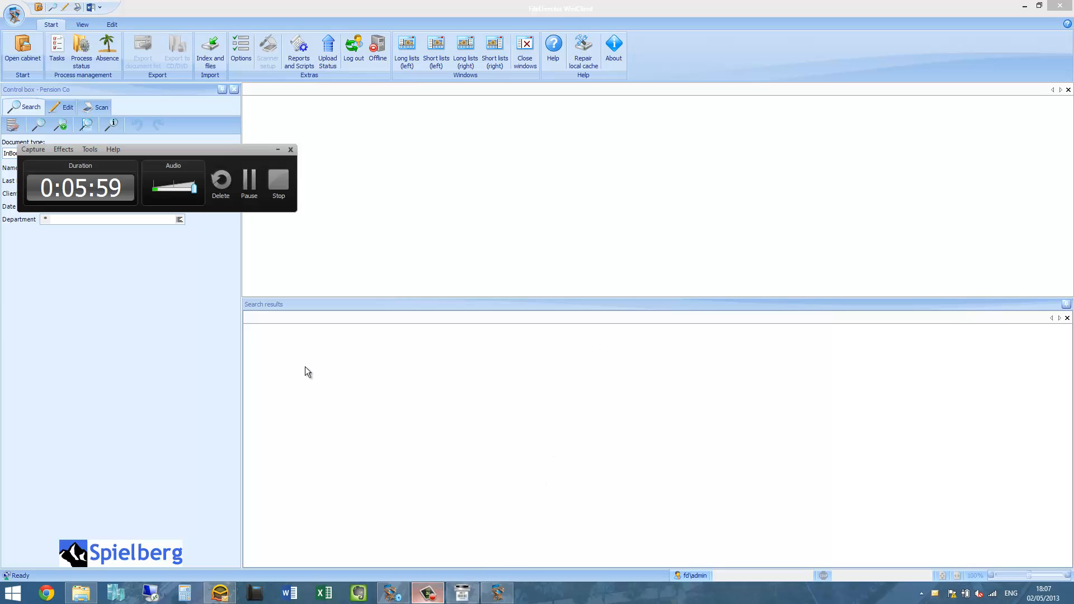